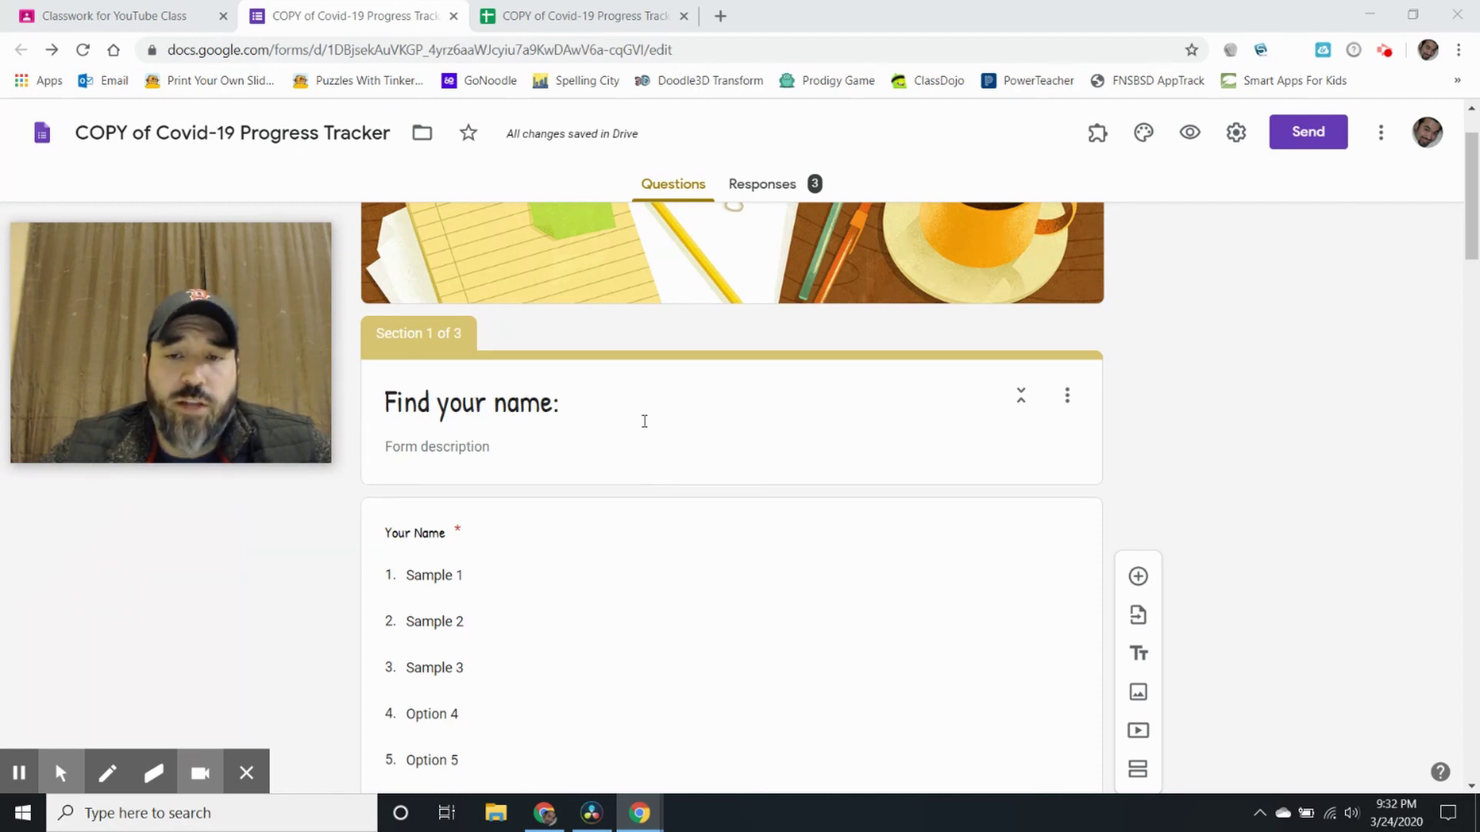
Add a student's first name as the ninth Your Name choice and remove the extra Option 10.
{"action": "scroll", "coordinate": [954, 537], "scroll_direction": "down", "scroll_amount": 3}
{"action": "left_click", "coordinate": [959, 435]}
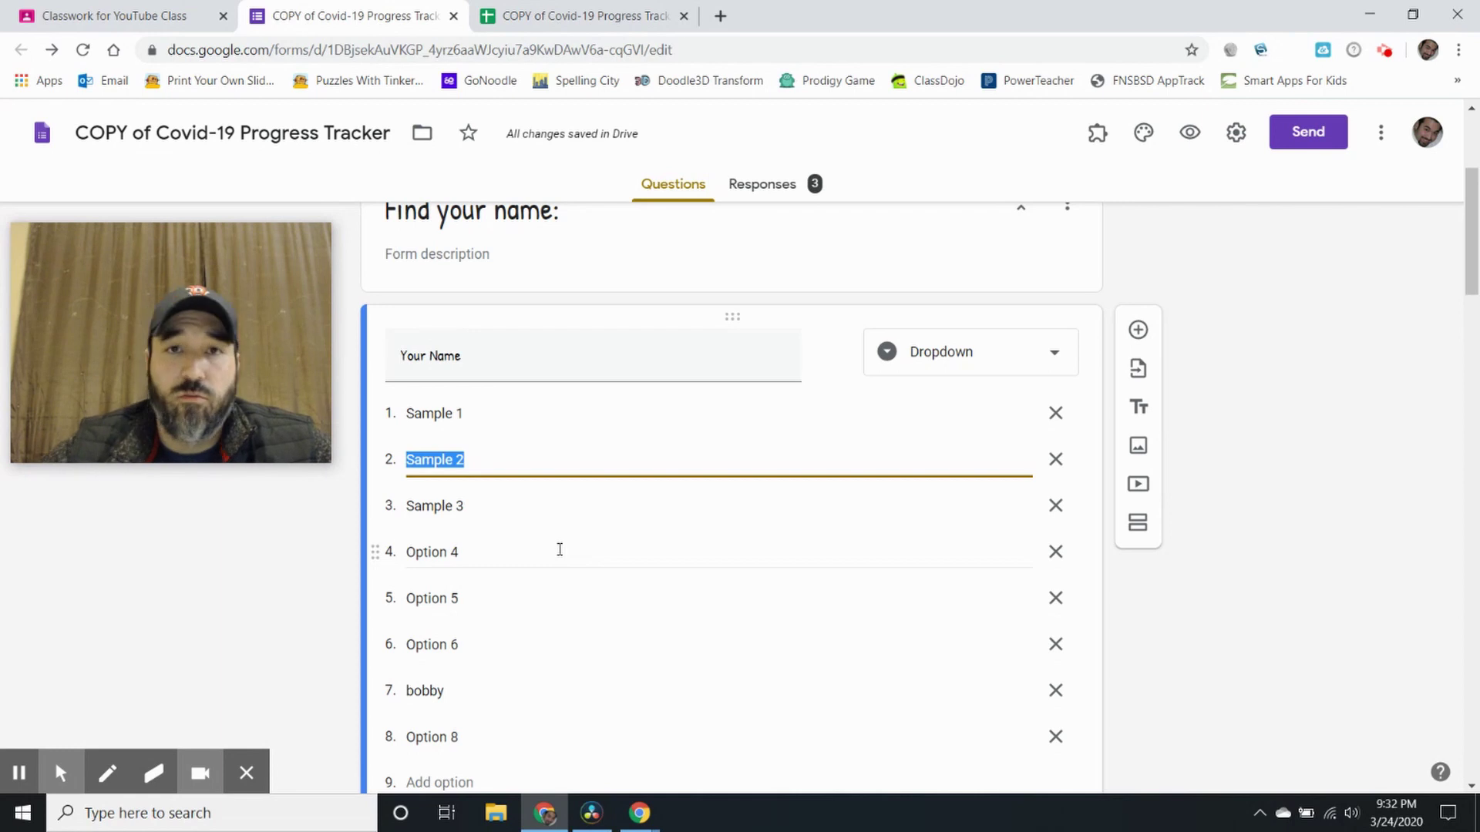
{"action": "scroll", "coordinate": [633, 497], "scroll_direction": "down", "scroll_amount": 2}
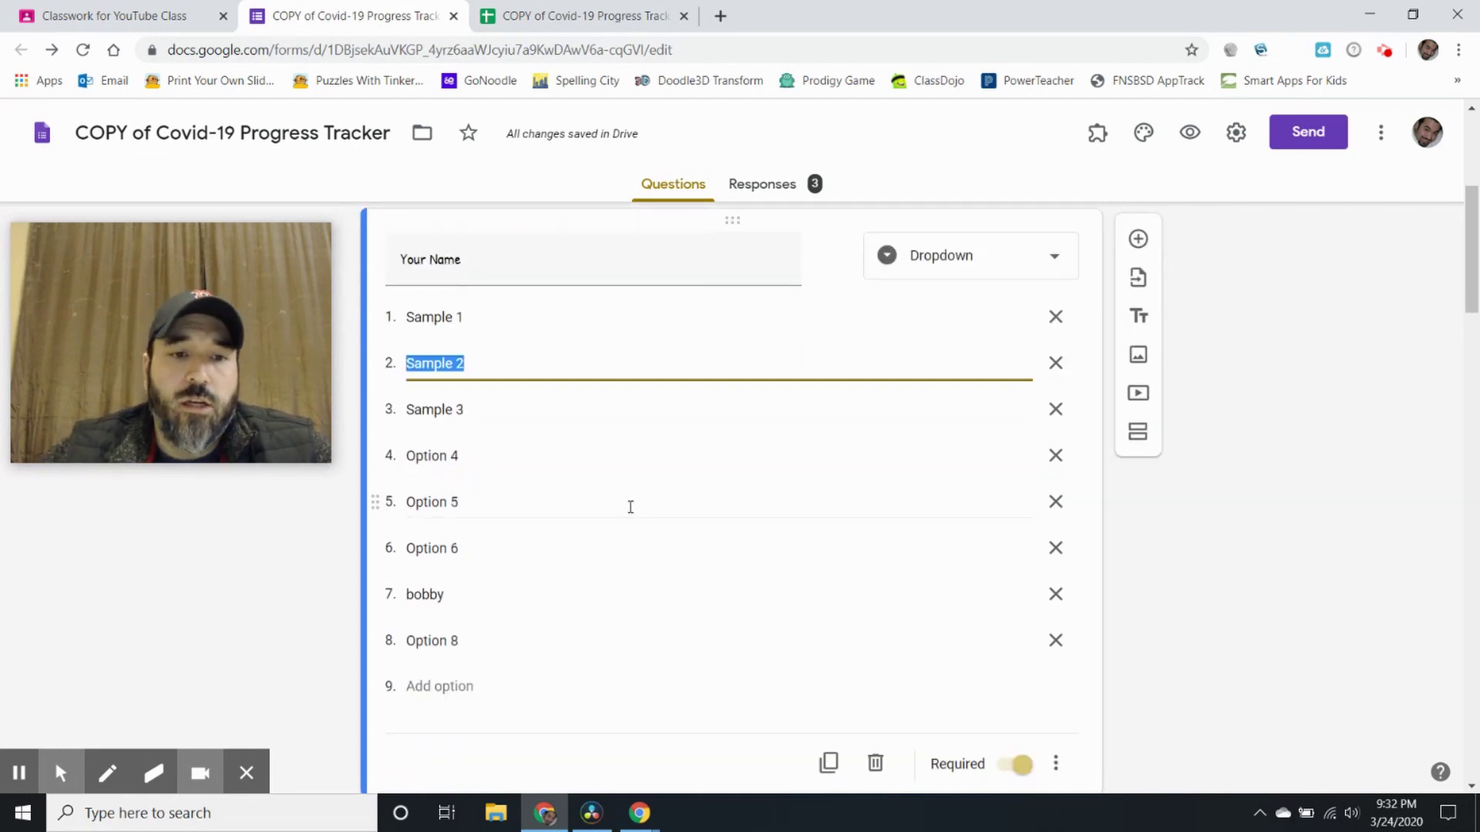
{"action": "scroll", "coordinate": [492, 627], "scroll_direction": "down", "scroll_amount": 2}
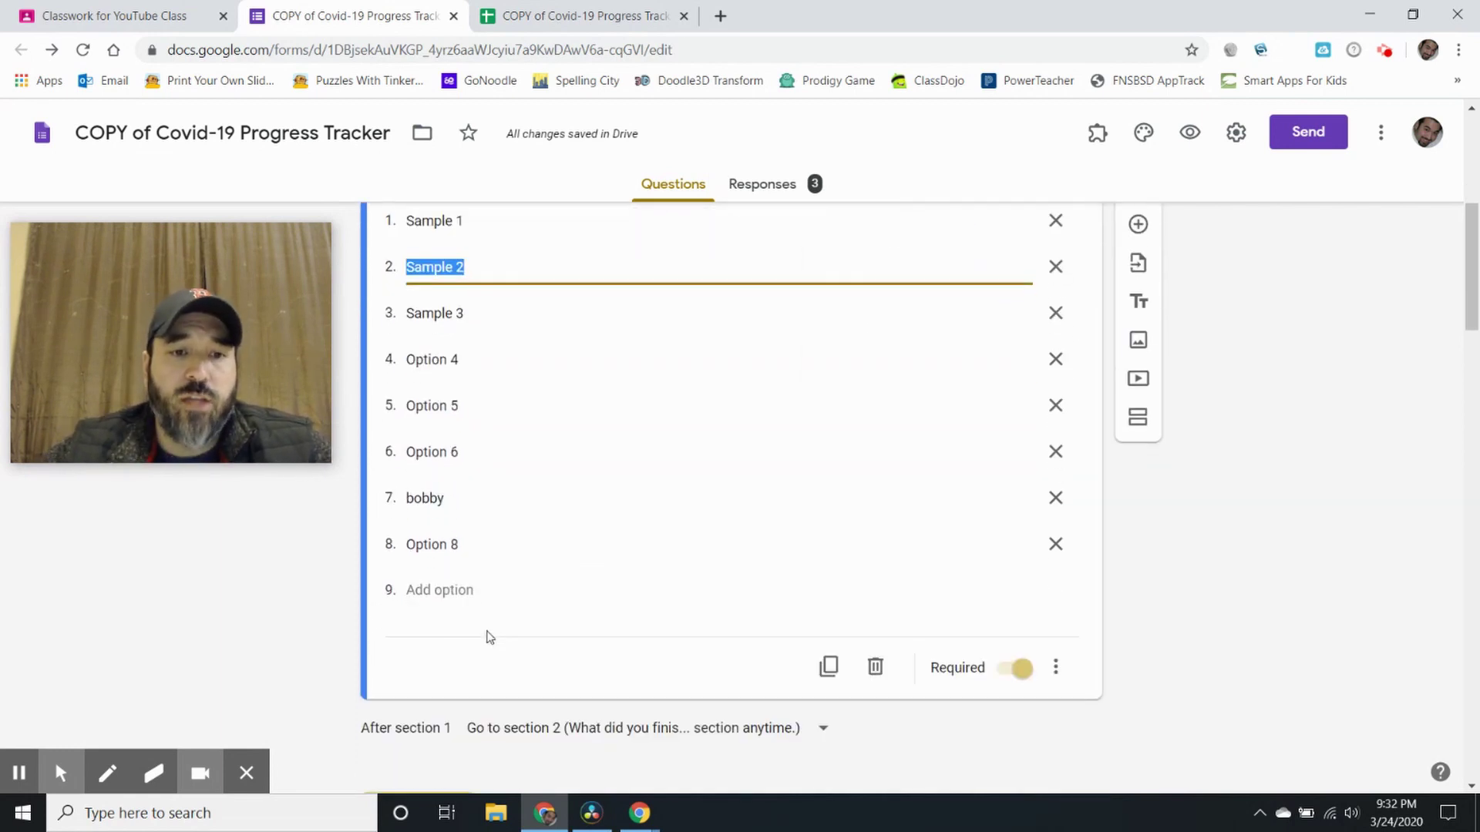
{"action": "left_click", "coordinate": [455, 590]}
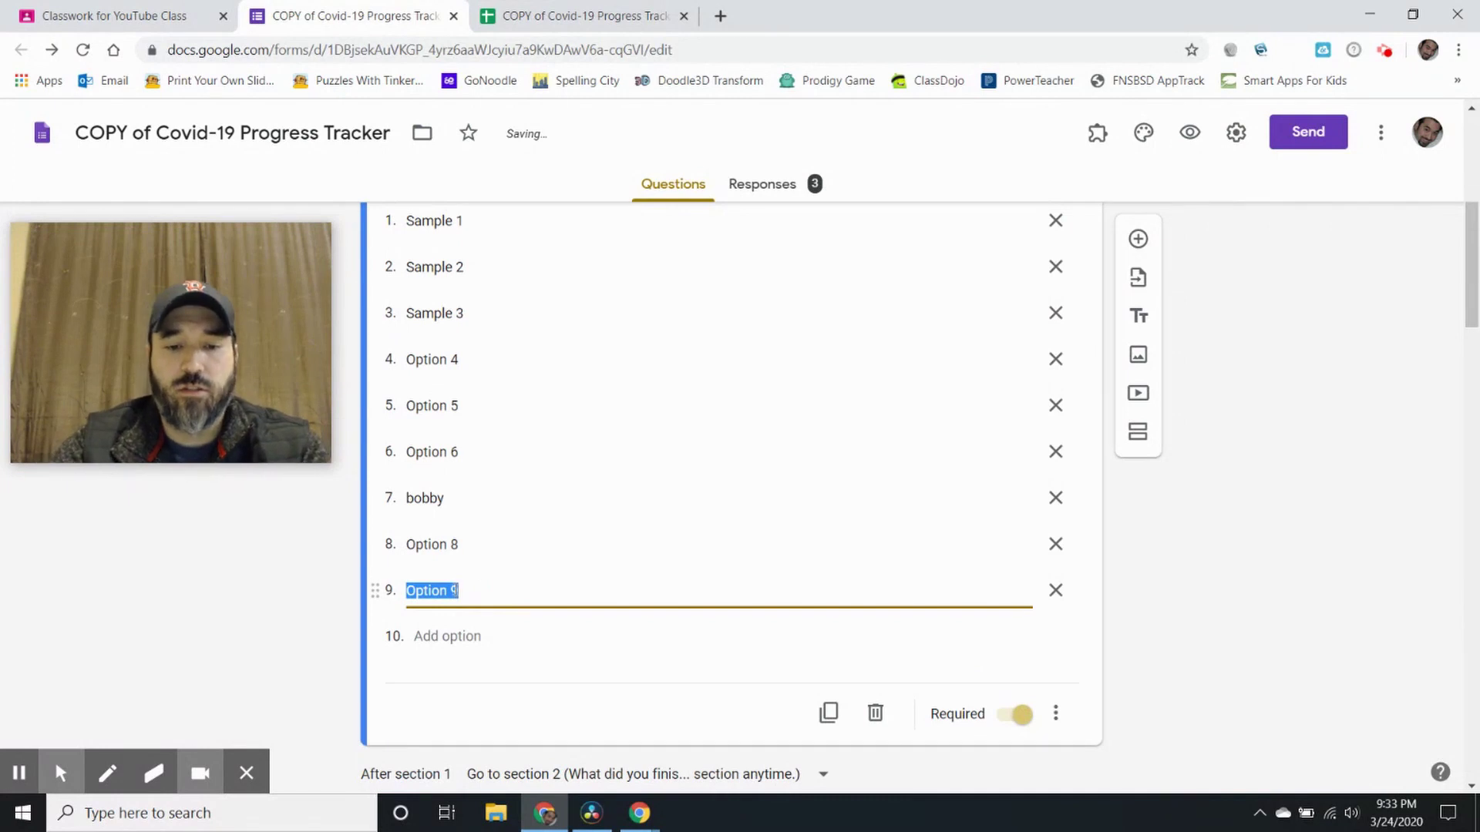
{"action": "type", "text": "tom"}
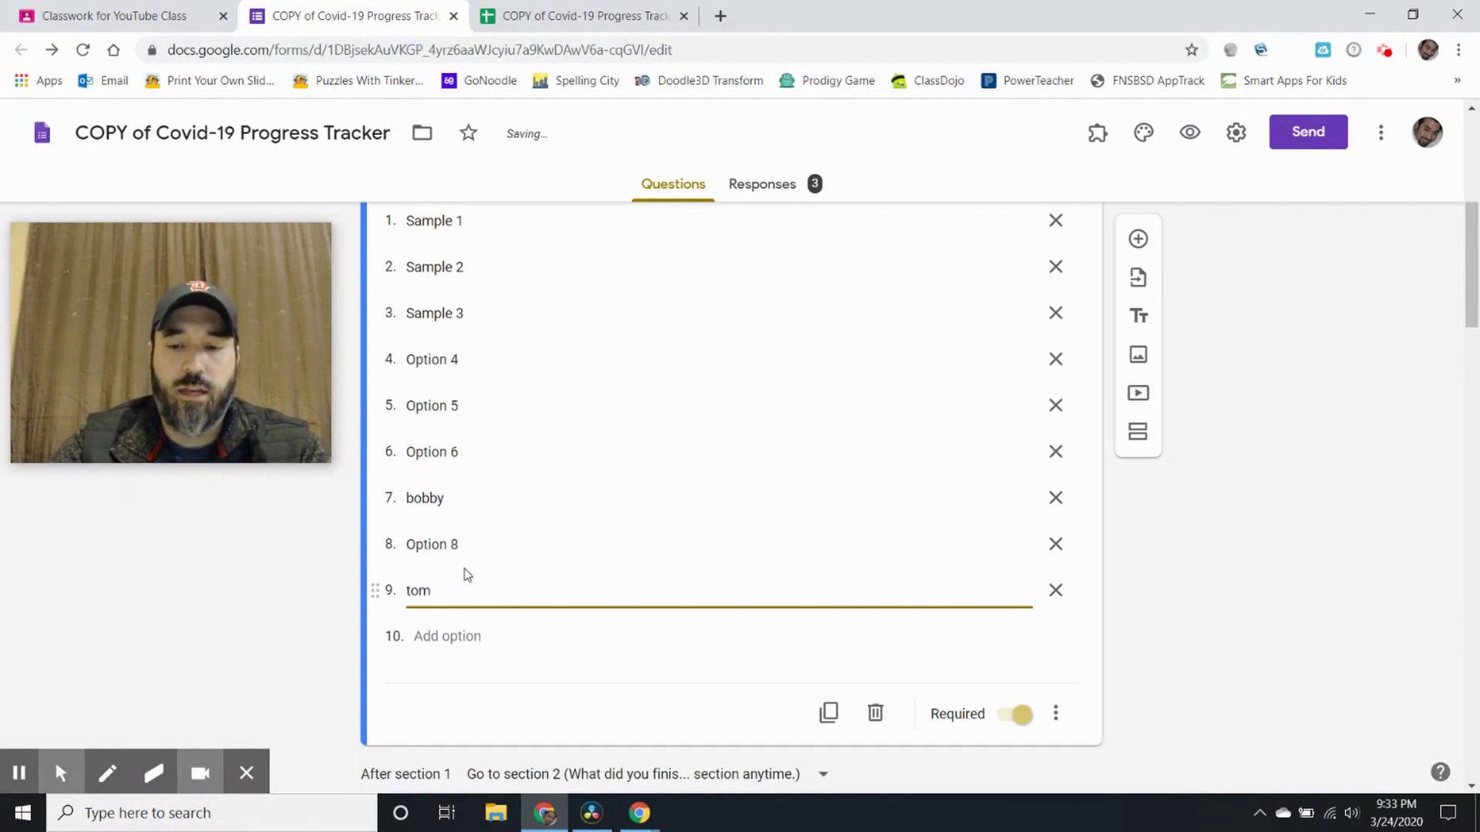
{"action": "key", "text": "Return"}
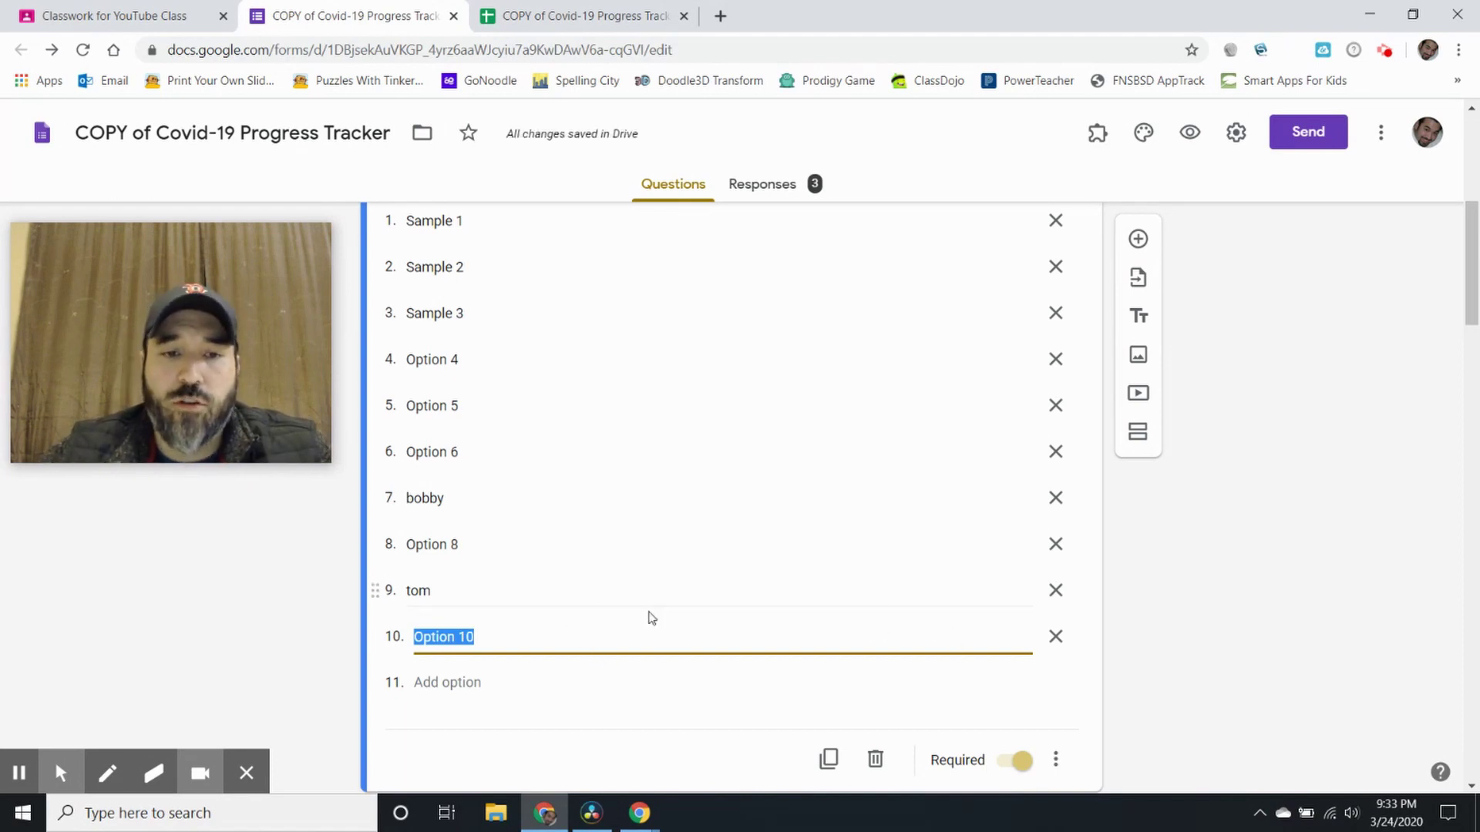
{"action": "left_click", "coordinate": [1055, 637]}
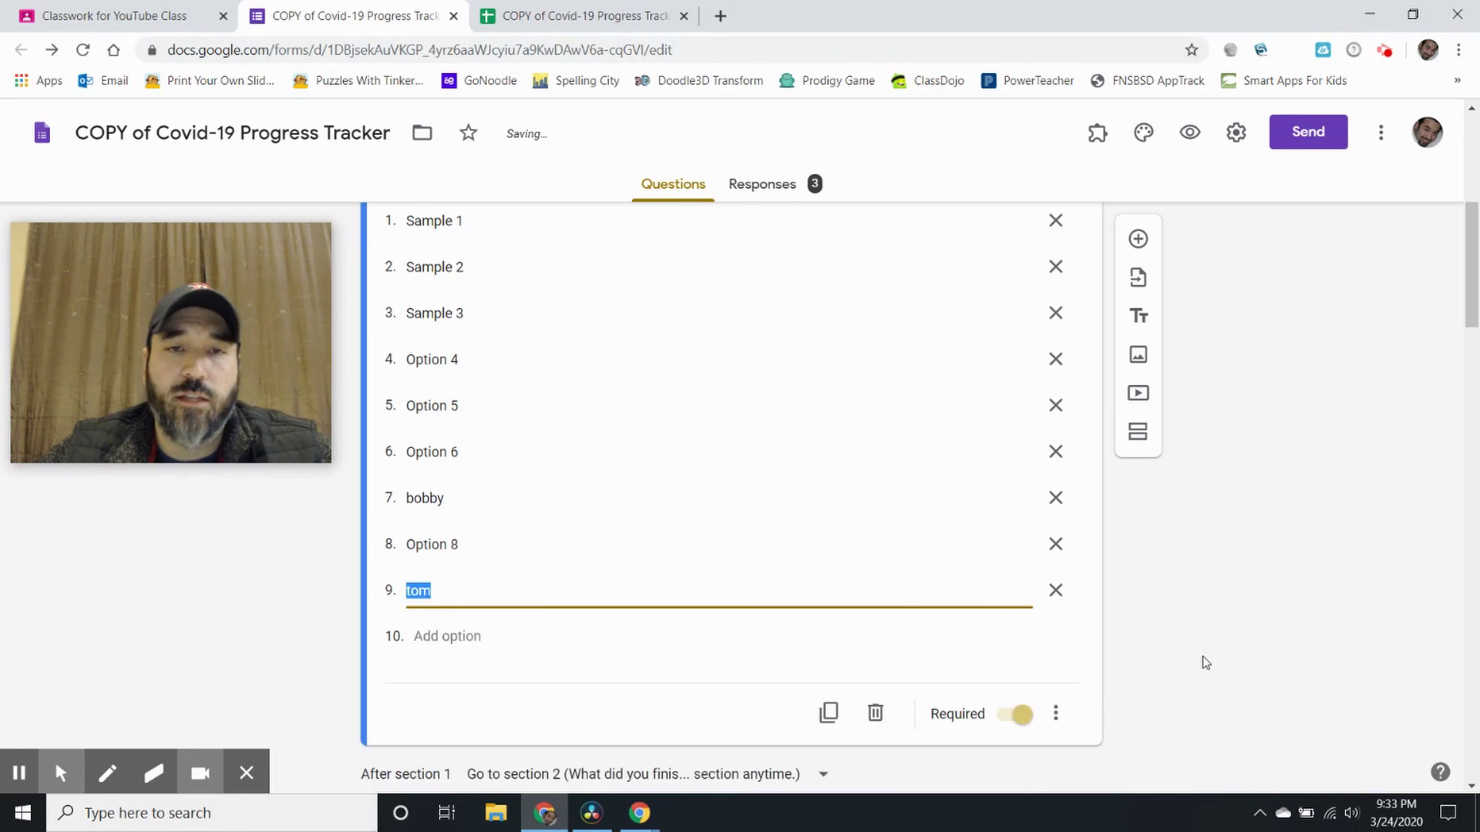
{"action": "scroll", "coordinate": [1156, 590], "scroll_direction": "down", "scroll_amount": 4}
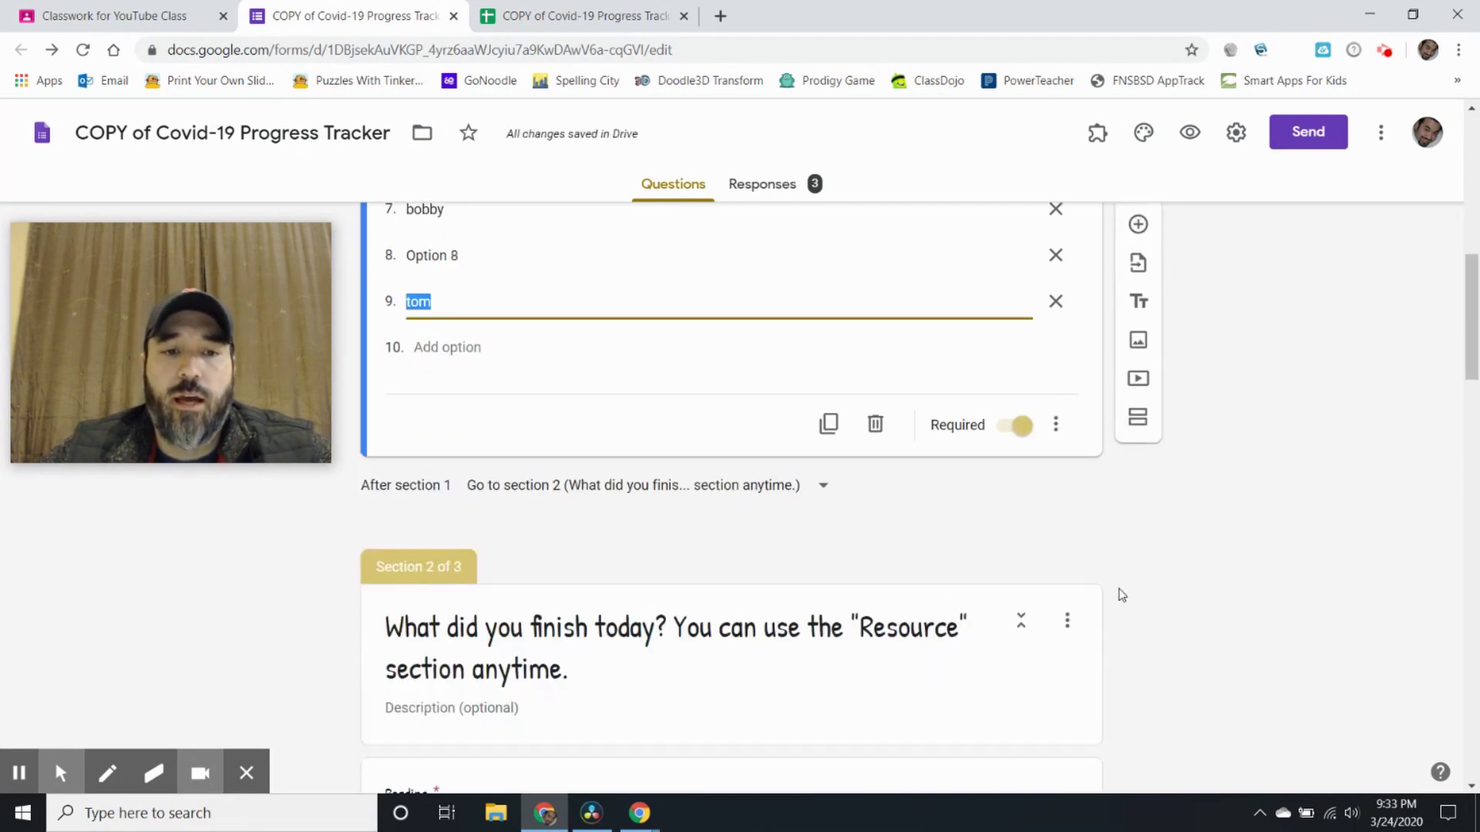
{"action": "scroll", "coordinate": [1070, 609], "scroll_direction": "down", "scroll_amount": 3}
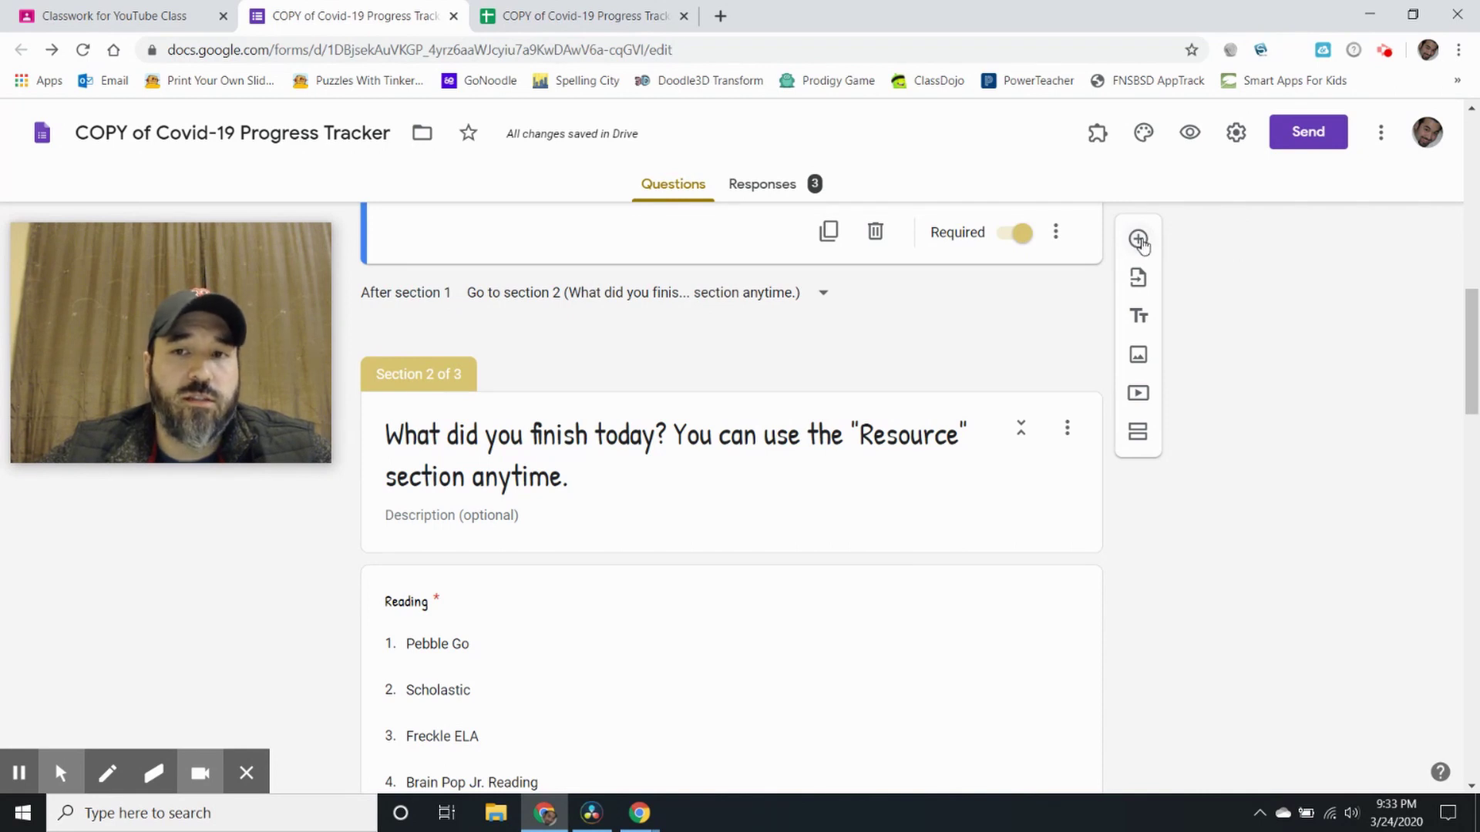
{"action": "scroll", "coordinate": [338, 374], "scroll_direction": "down", "scroll_amount": 1}
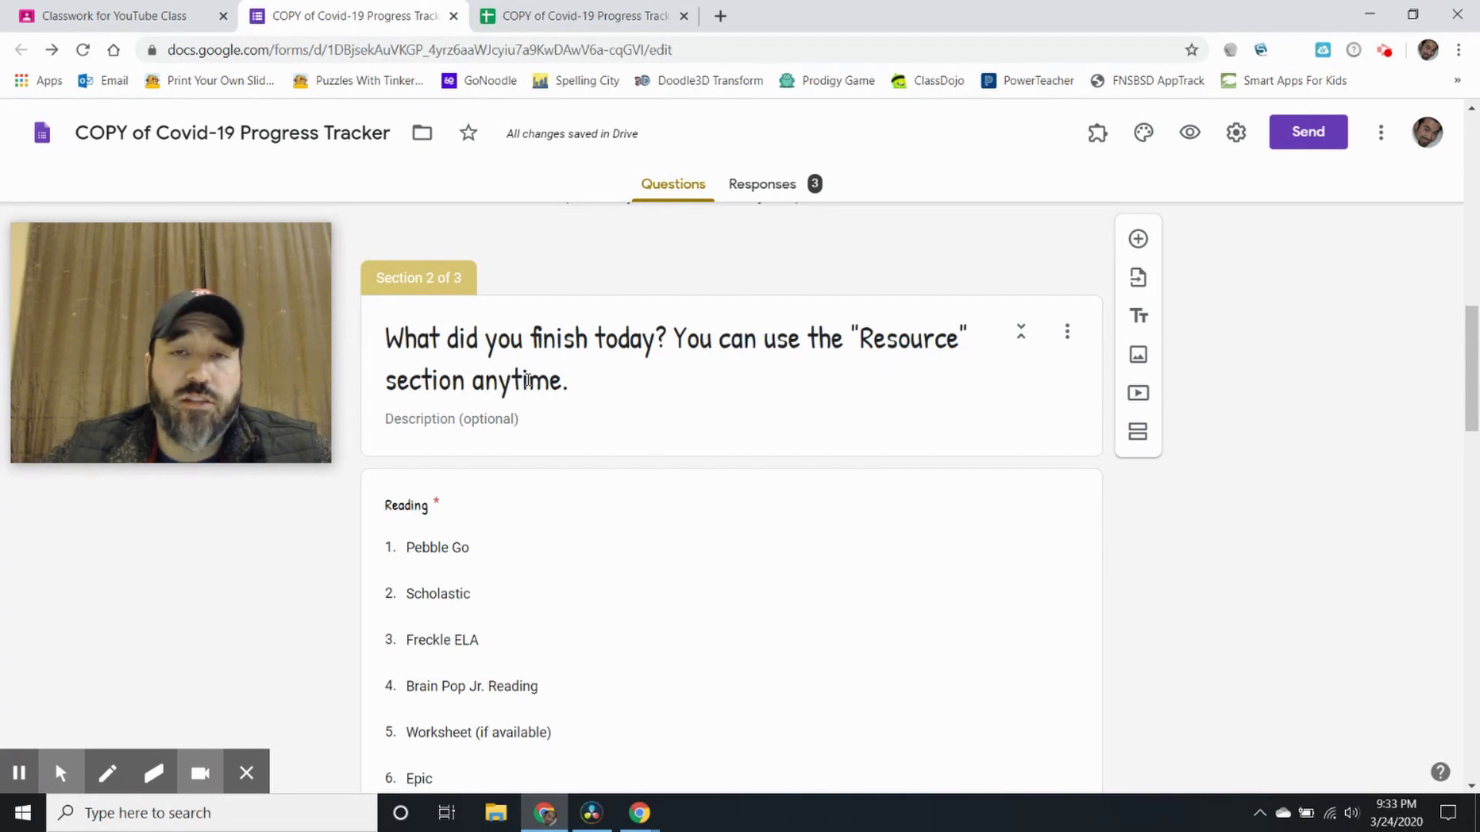
{"action": "scroll", "coordinate": [609, 402], "scroll_direction": "down", "scroll_amount": 3}
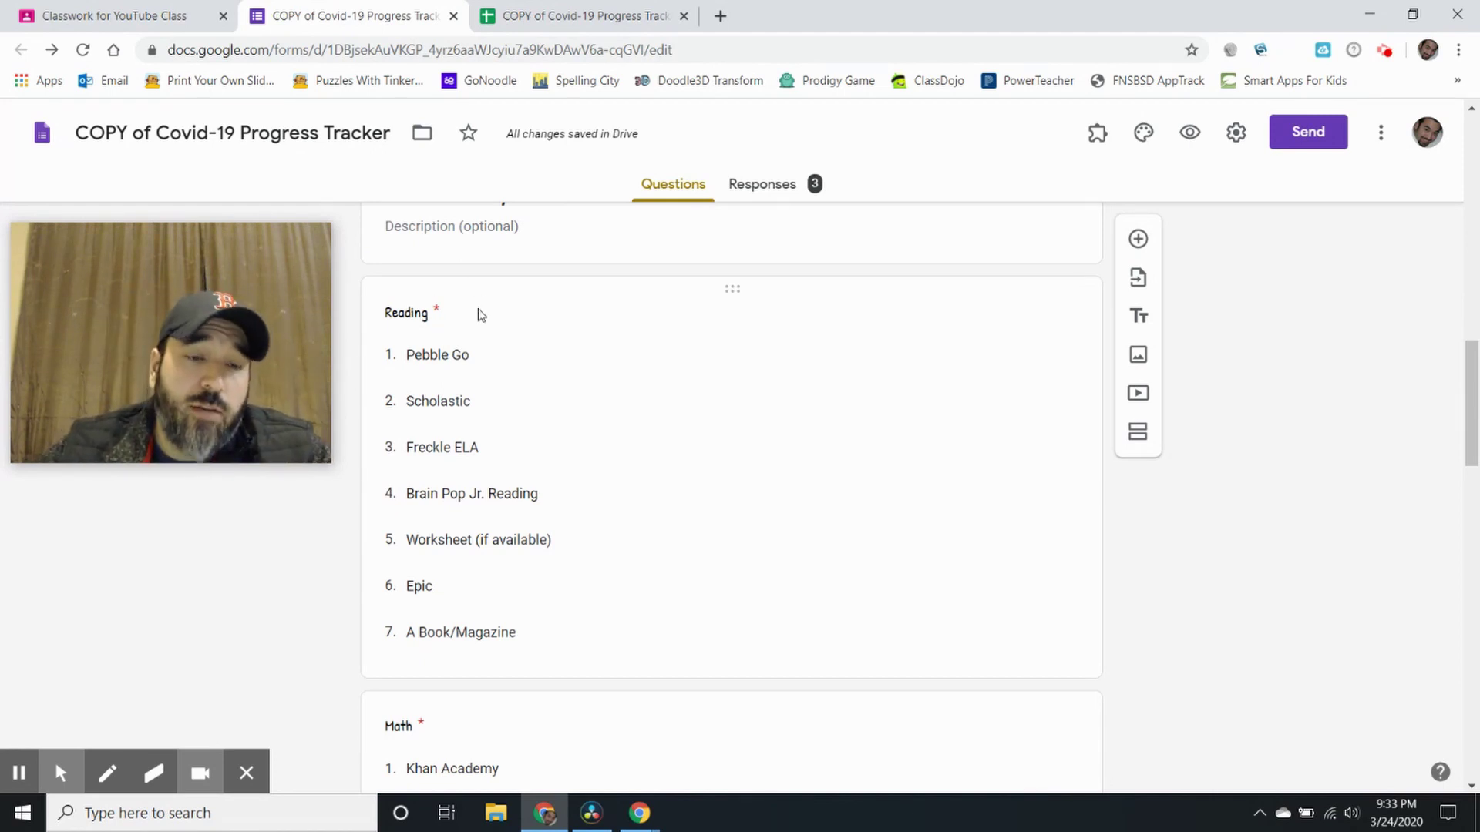
{"action": "scroll", "coordinate": [478, 314], "scroll_direction": "down", "scroll_amount": 8}
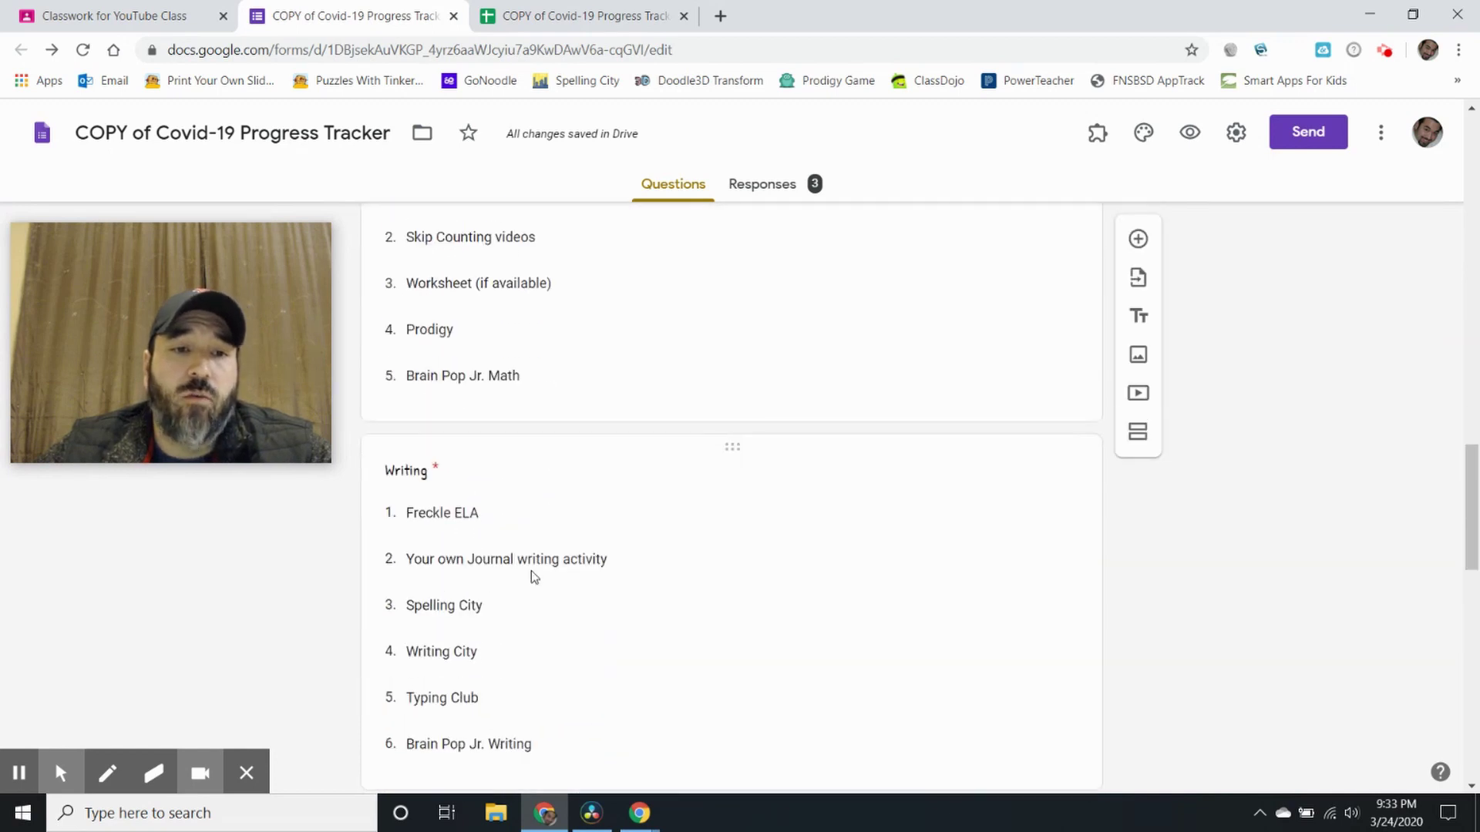
{"action": "scroll", "coordinate": [531, 574], "scroll_direction": "up", "scroll_amount": 7}
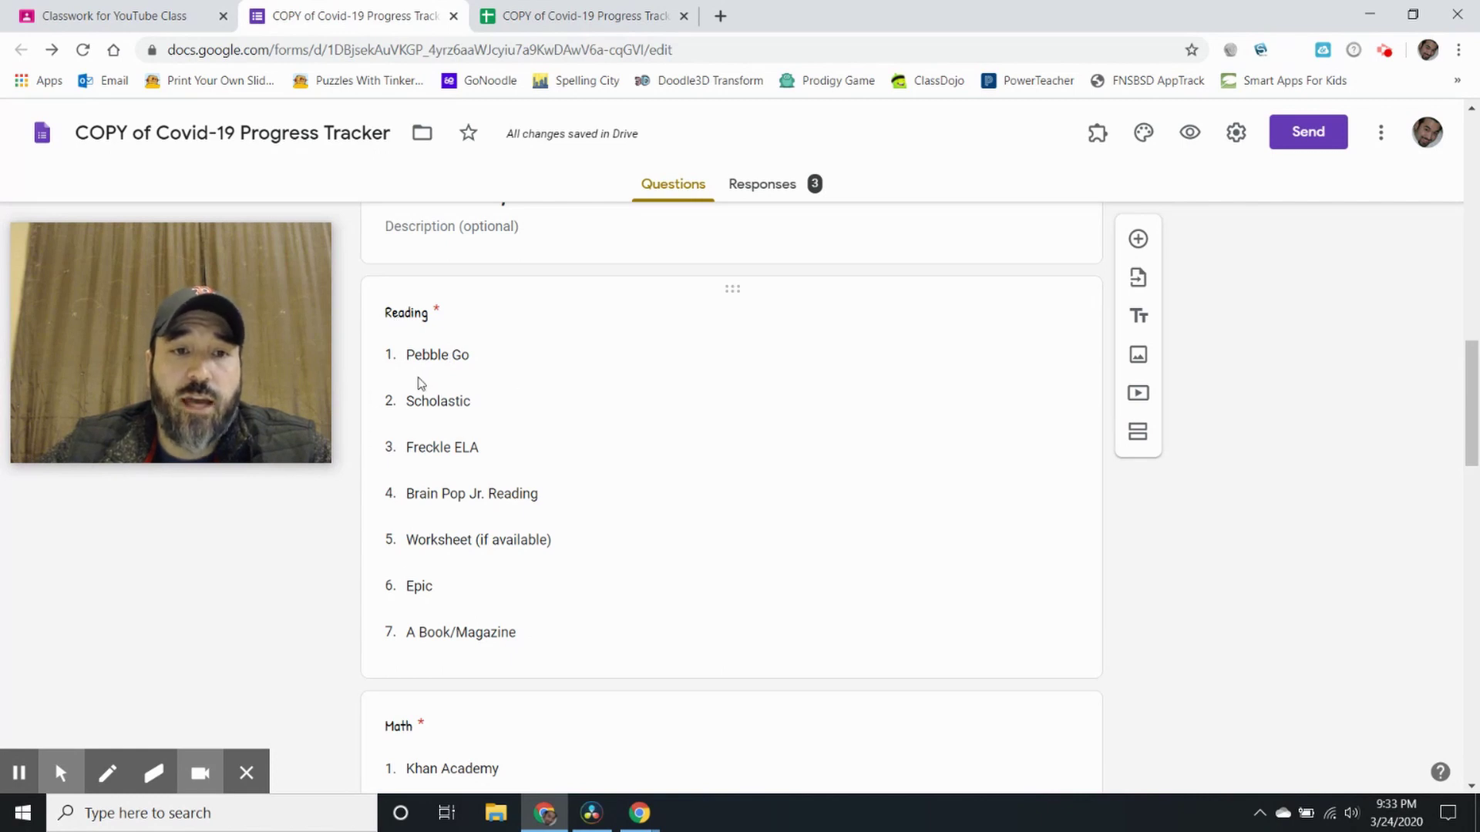
{"action": "scroll", "coordinate": [420, 383], "scroll_direction": "down", "scroll_amount": 5}
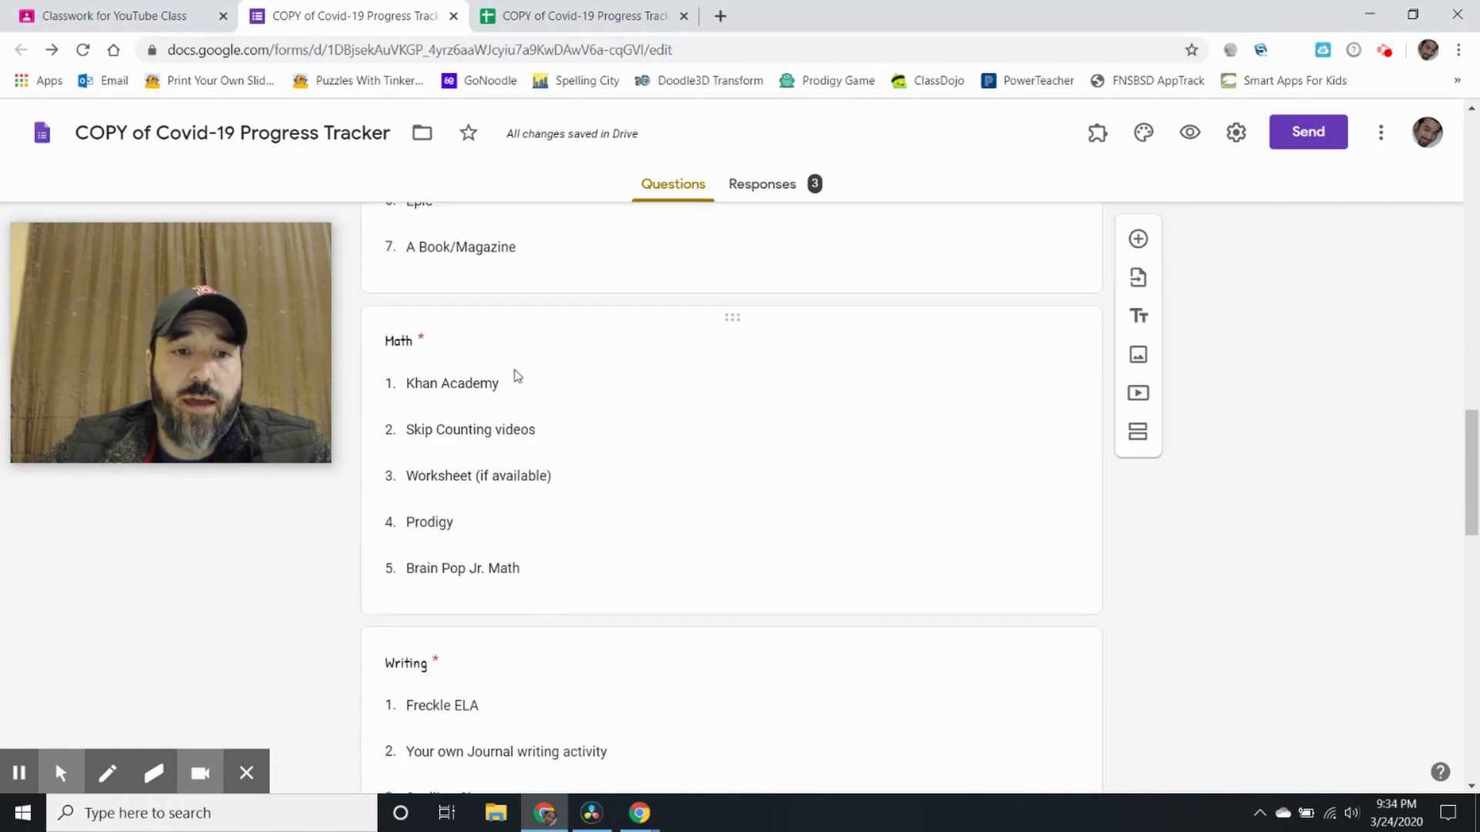
{"action": "scroll", "coordinate": [534, 566], "scroll_direction": "down", "scroll_amount": 3}
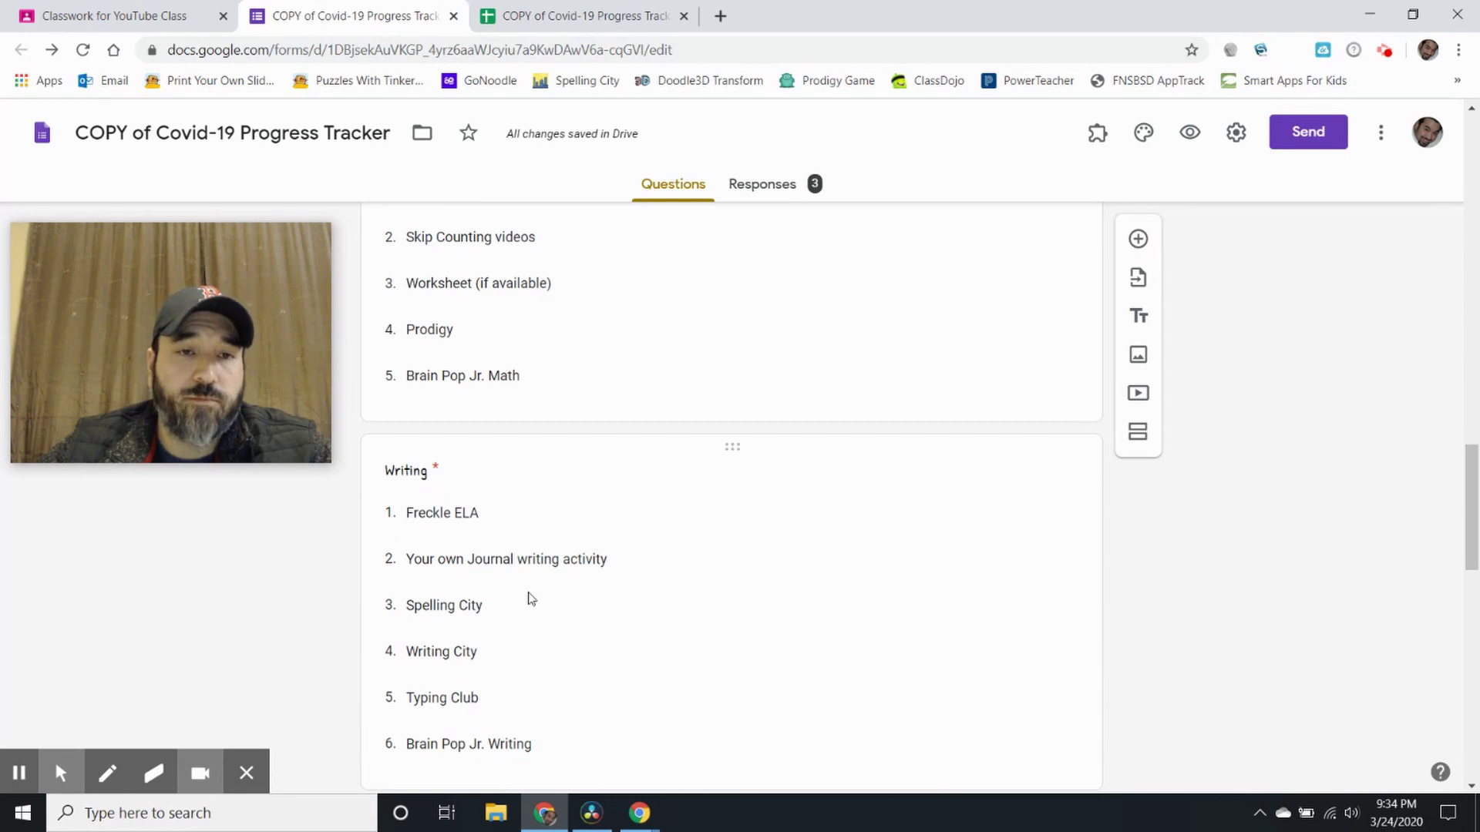
{"action": "scroll", "coordinate": [531, 598], "scroll_direction": "down", "scroll_amount": 3}
{"action": "scroll", "coordinate": [544, 354], "scroll_direction": "down", "scroll_amount": 5}
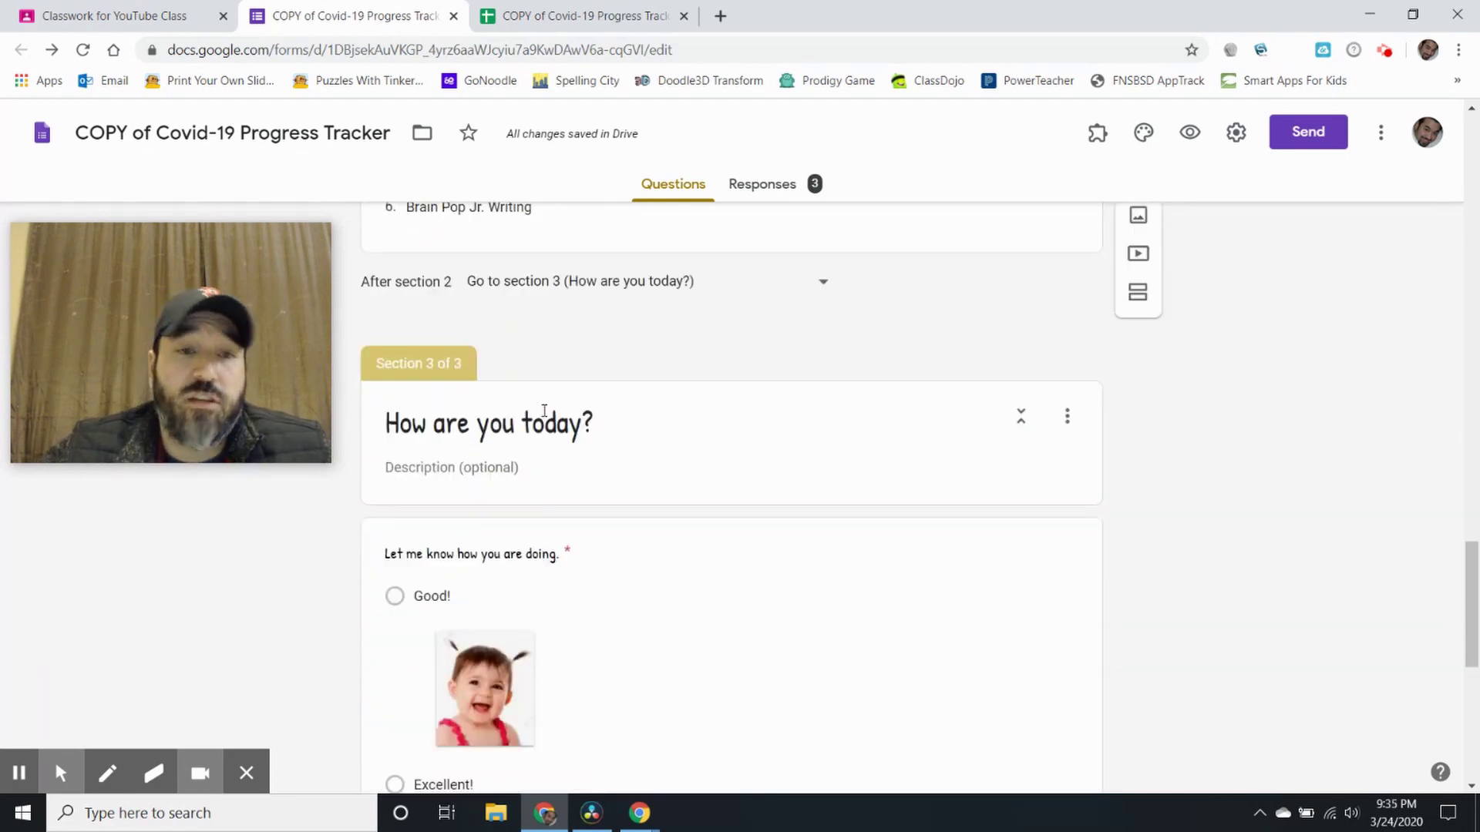
{"action": "scroll", "coordinate": [547, 420], "scroll_direction": "down", "scroll_amount": 2}
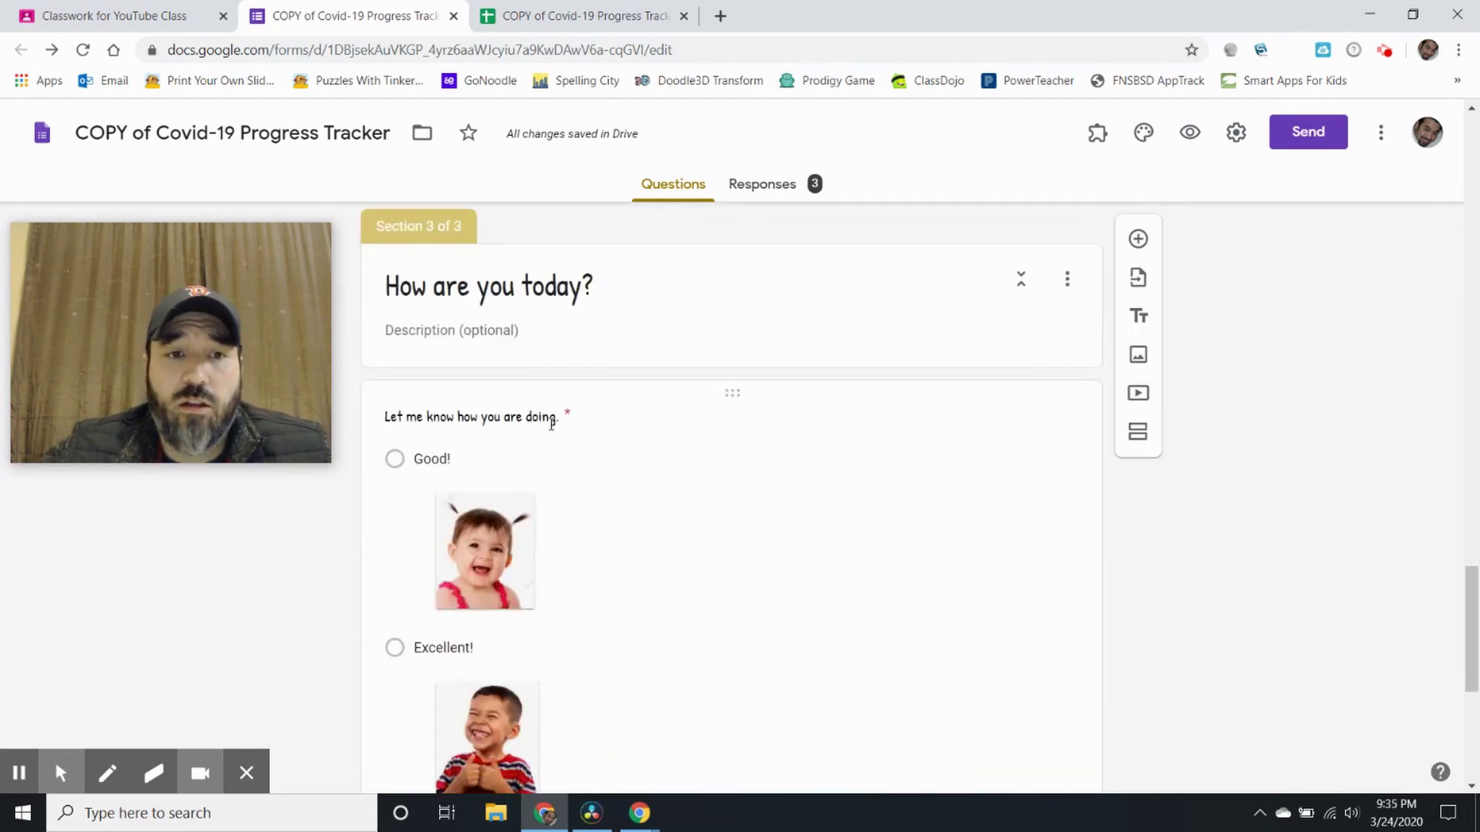
{"action": "scroll", "coordinate": [455, 382], "scroll_direction": "down", "scroll_amount": 2}
{"action": "scroll", "coordinate": [753, 439], "scroll_direction": "down", "scroll_amount": 2}
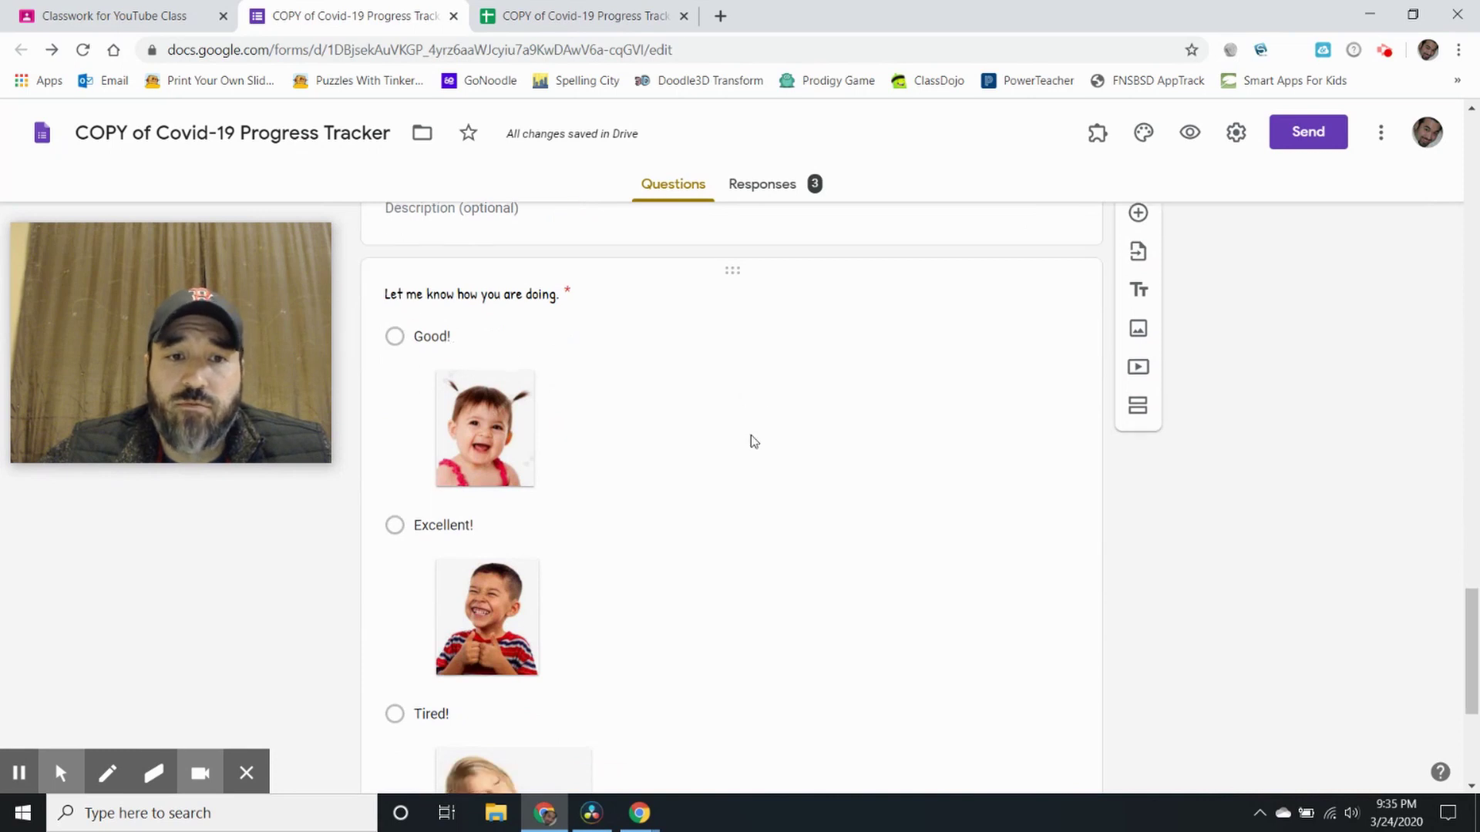
{"action": "scroll", "coordinate": [545, 363], "scroll_direction": "up", "scroll_amount": 1}
{"action": "scroll", "coordinate": [469, 306], "scroll_direction": "down", "scroll_amount": 1}
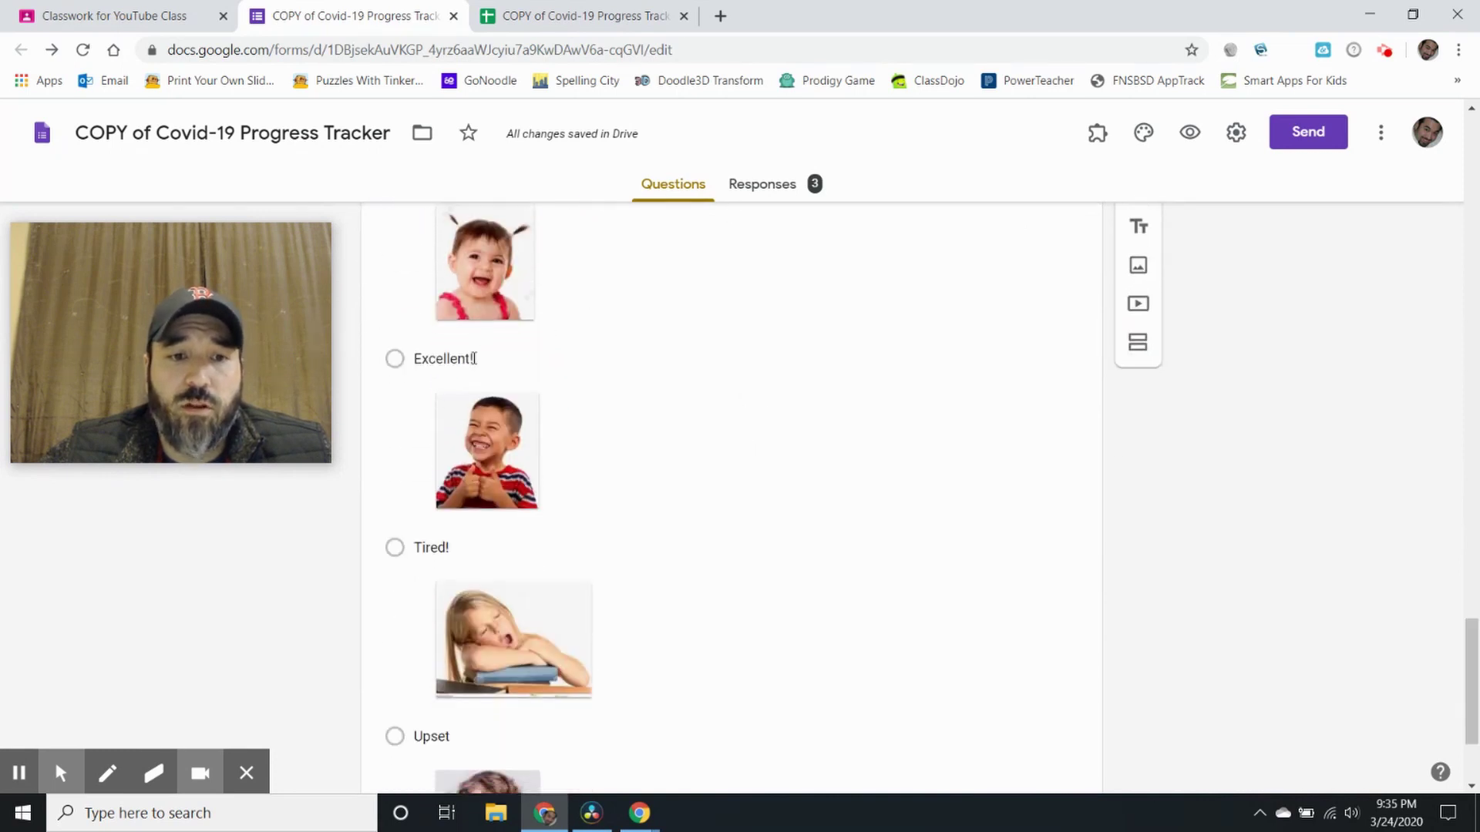
{"action": "scroll", "coordinate": [629, 493], "scroll_direction": "down", "scroll_amount": 2}
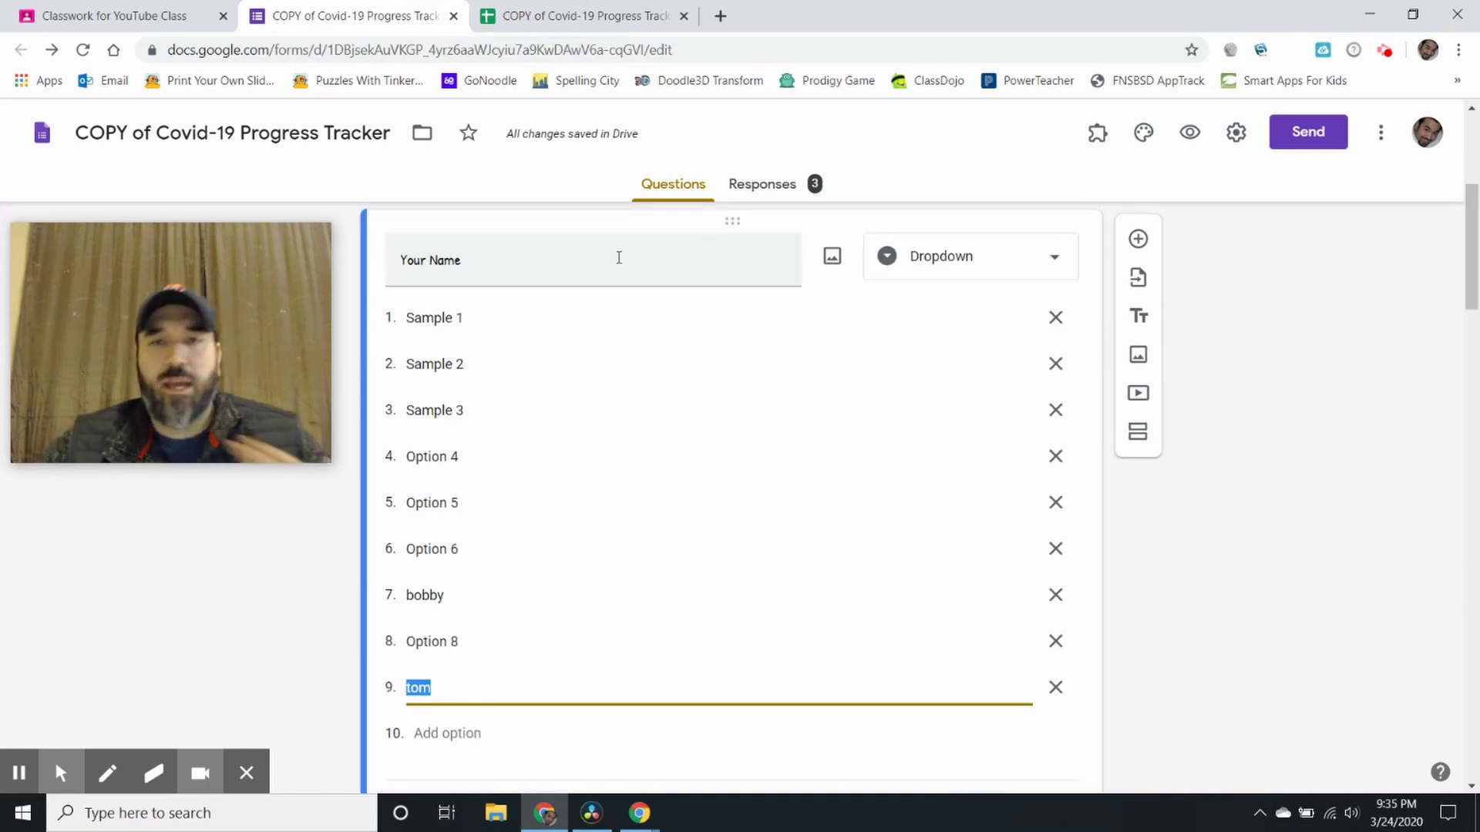
{"action": "scroll", "coordinate": [636, 277], "scroll_direction": "up", "scroll_amount": 1}
{"action": "scroll", "coordinate": [636, 277], "scroll_direction": "up", "scroll_amount": 3}
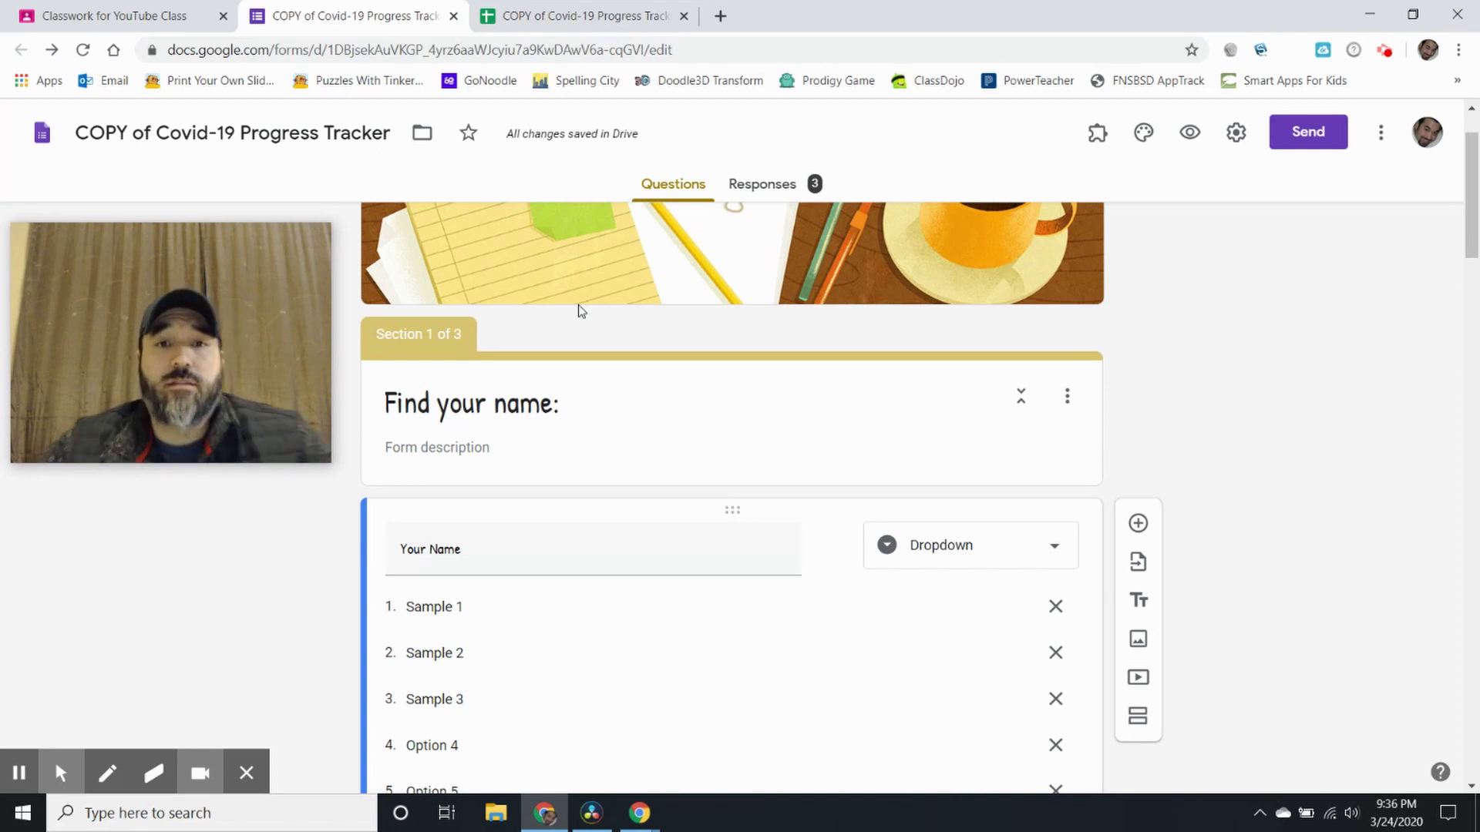
{"action": "scroll", "coordinate": [1015, 478], "scroll_direction": "up", "scroll_amount": 1}
{"action": "scroll", "coordinate": [1014, 477], "scroll_direction": "down", "scroll_amount": 20}
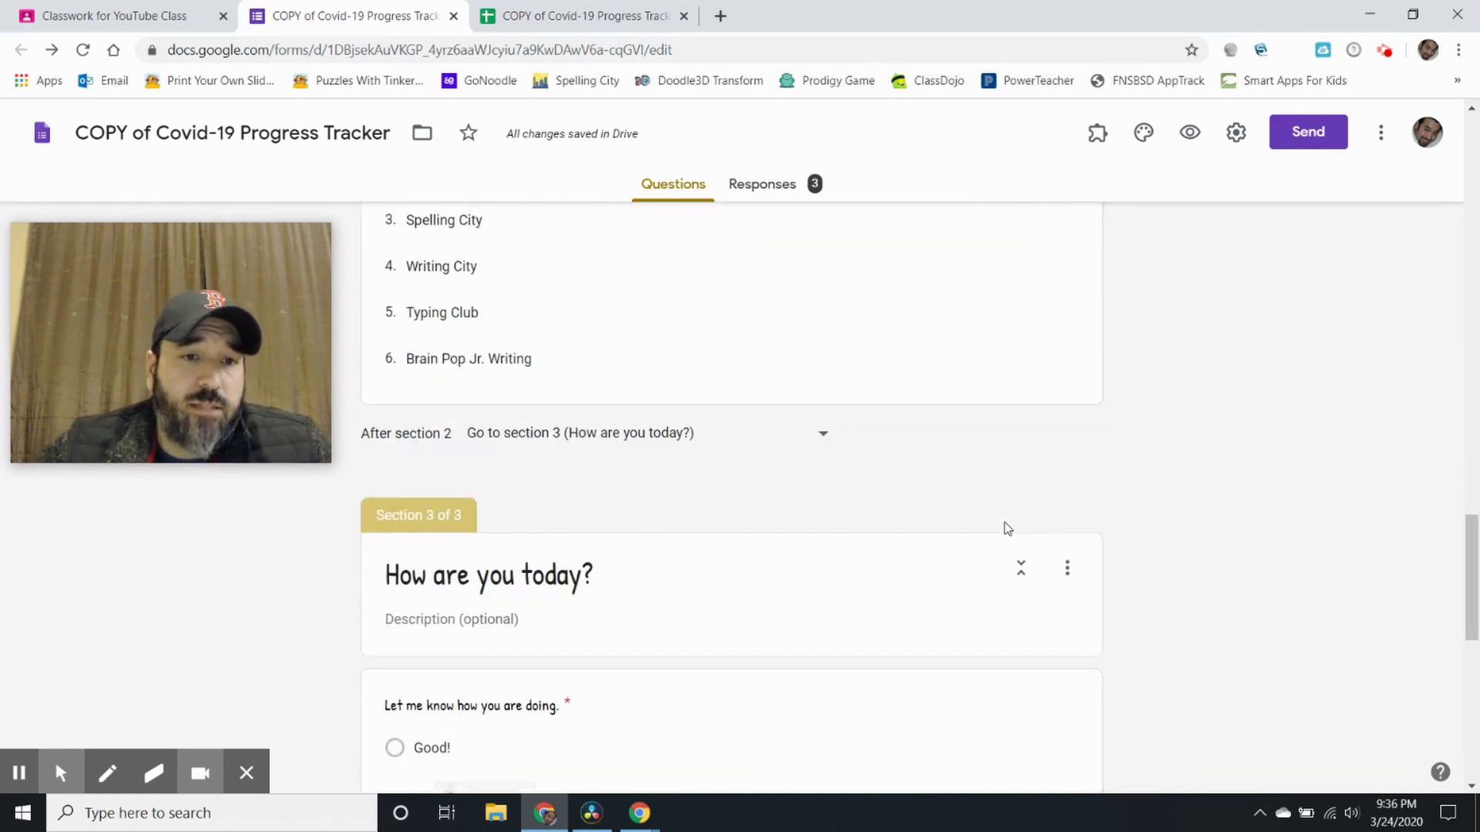
{"action": "scroll", "coordinate": [1005, 532], "scroll_direction": "up", "scroll_amount": 20}
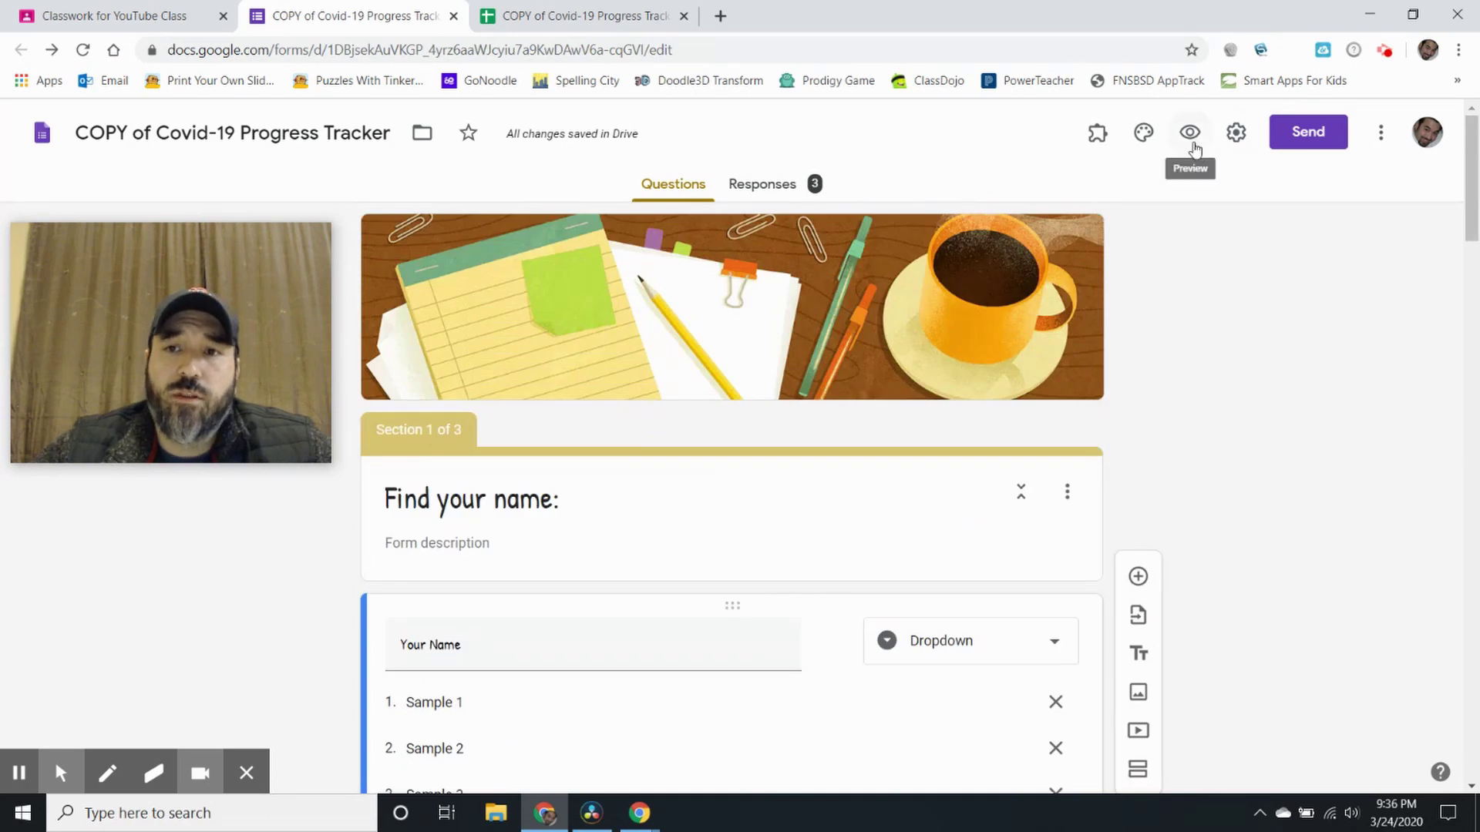
{"action": "left_click", "coordinate": [1190, 134]}
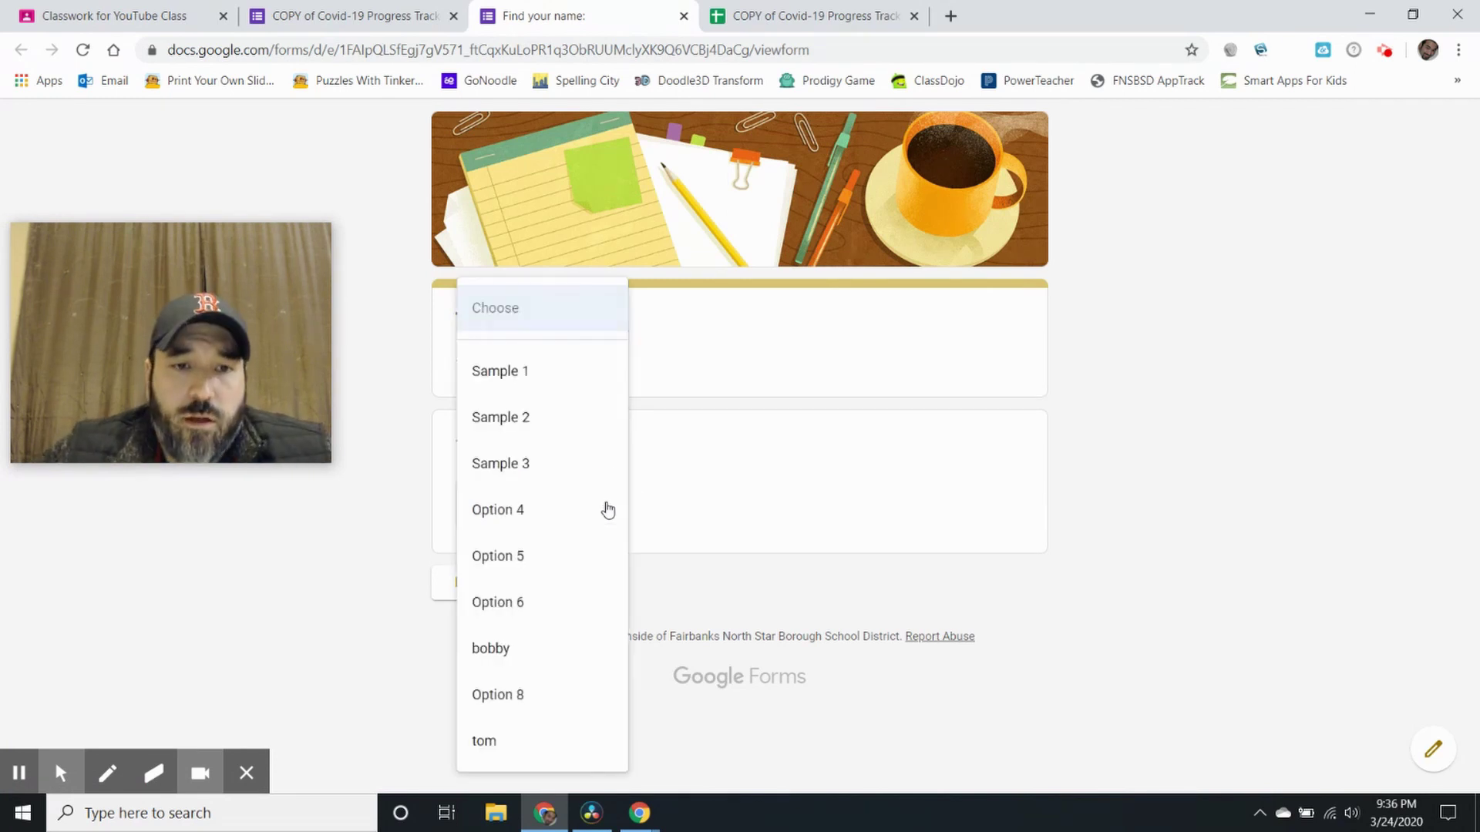
In the preview, pick a student's name and answer Pebble Go, Prodigy and Your own Journal writing activity.
{"action": "left_click", "coordinate": [494, 650]}
{"action": "left_click", "coordinate": [468, 586]}
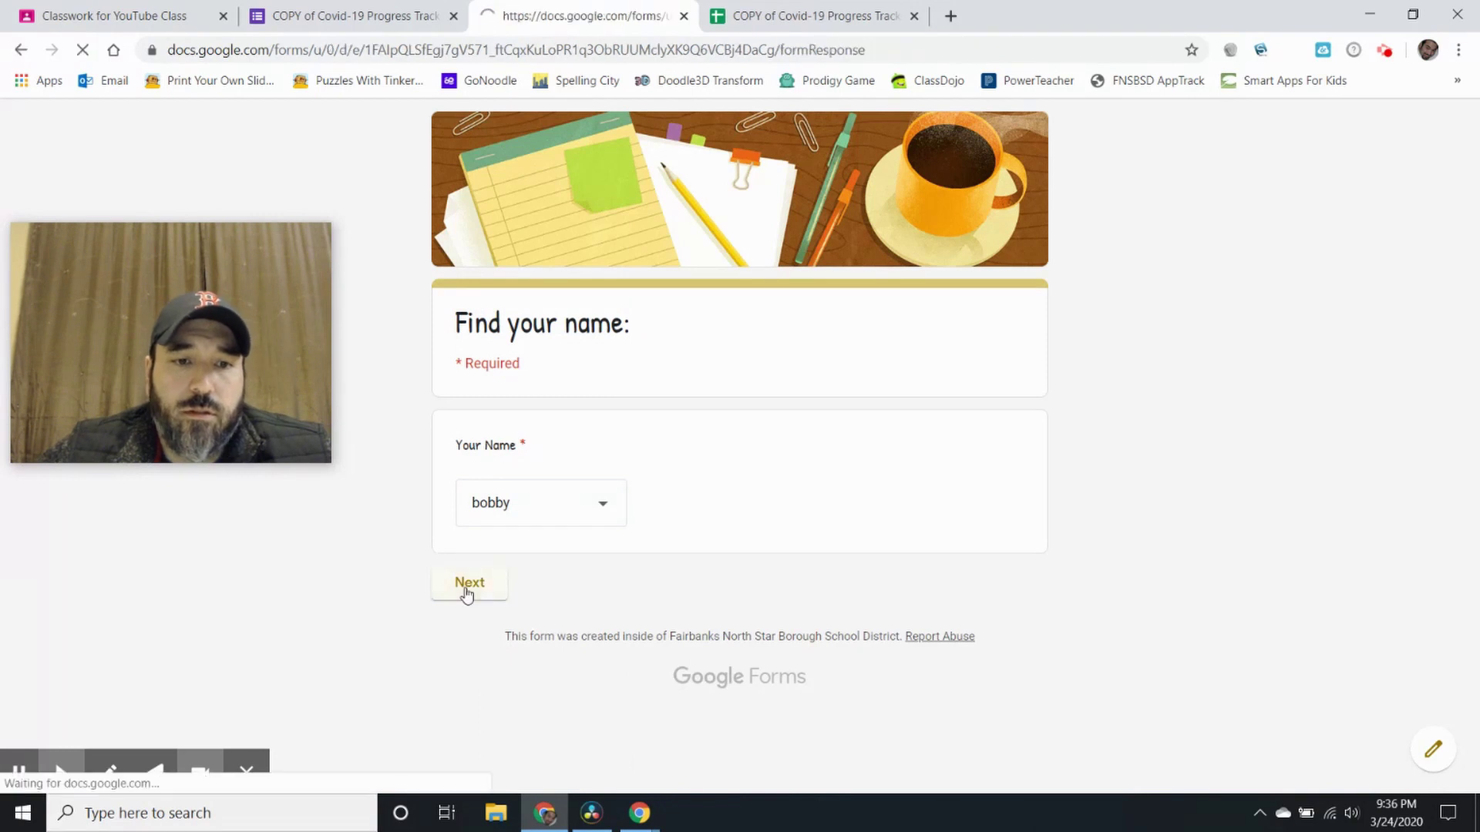
{"action": "scroll", "coordinate": [661, 548], "scroll_direction": "down", "scroll_amount": 4}
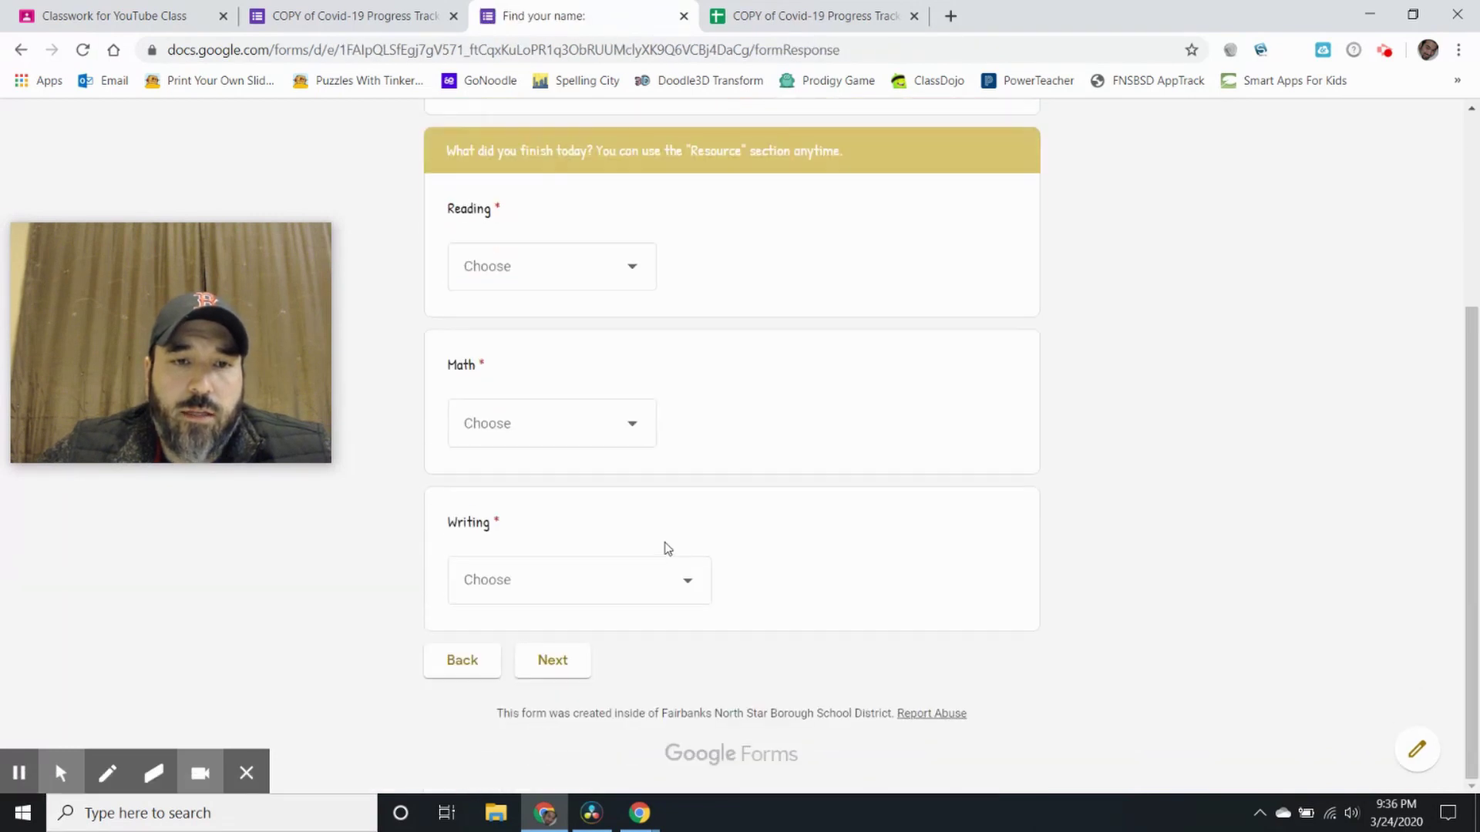
{"action": "left_click", "coordinate": [613, 267]}
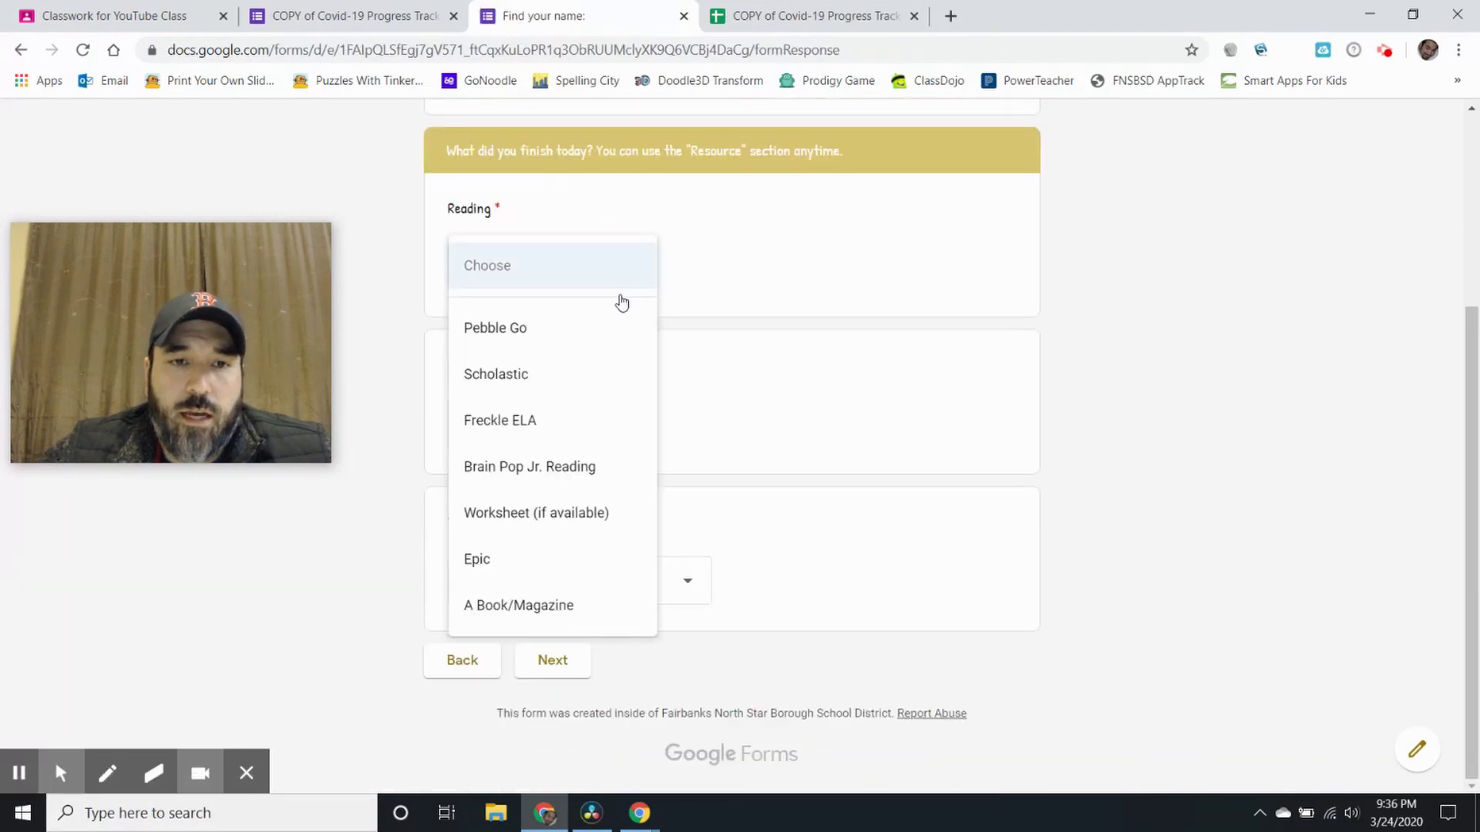
{"action": "left_click", "coordinate": [559, 337]}
{"action": "left_click", "coordinate": [613, 422]}
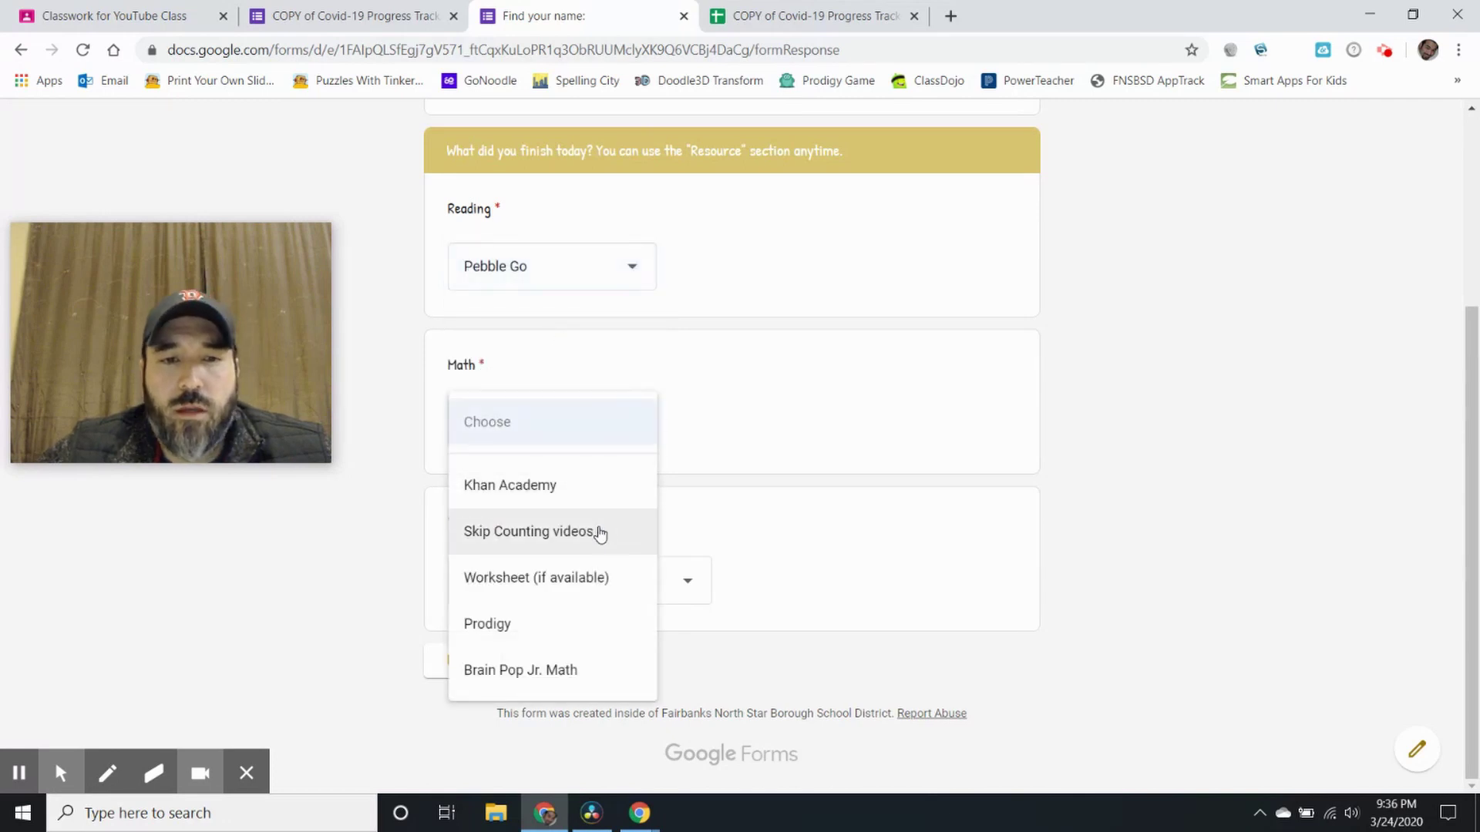
{"action": "left_click", "coordinate": [539, 626]}
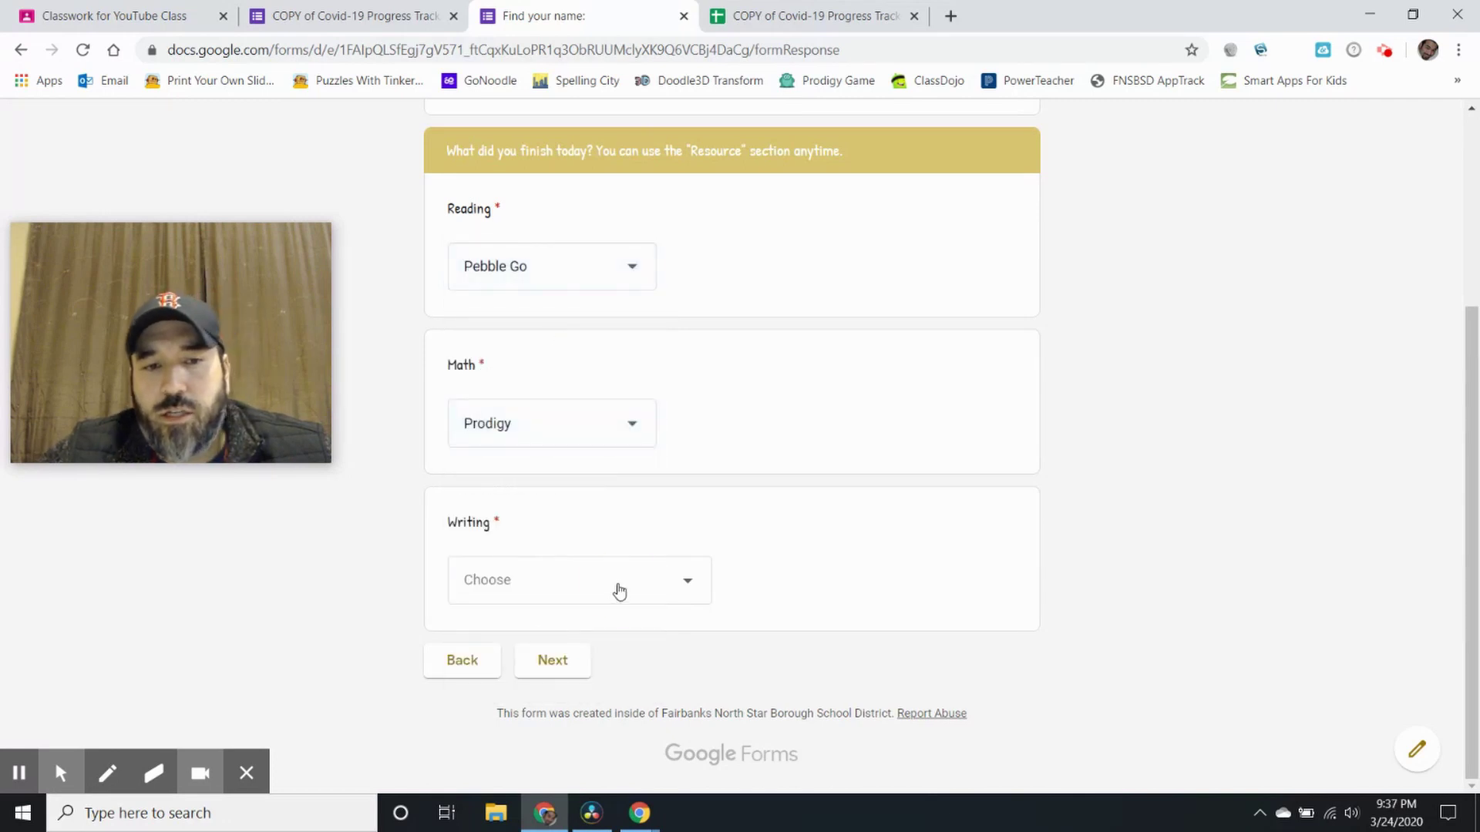
{"action": "left_click", "coordinate": [619, 591]}
{"action": "left_click", "coordinate": [557, 563]}
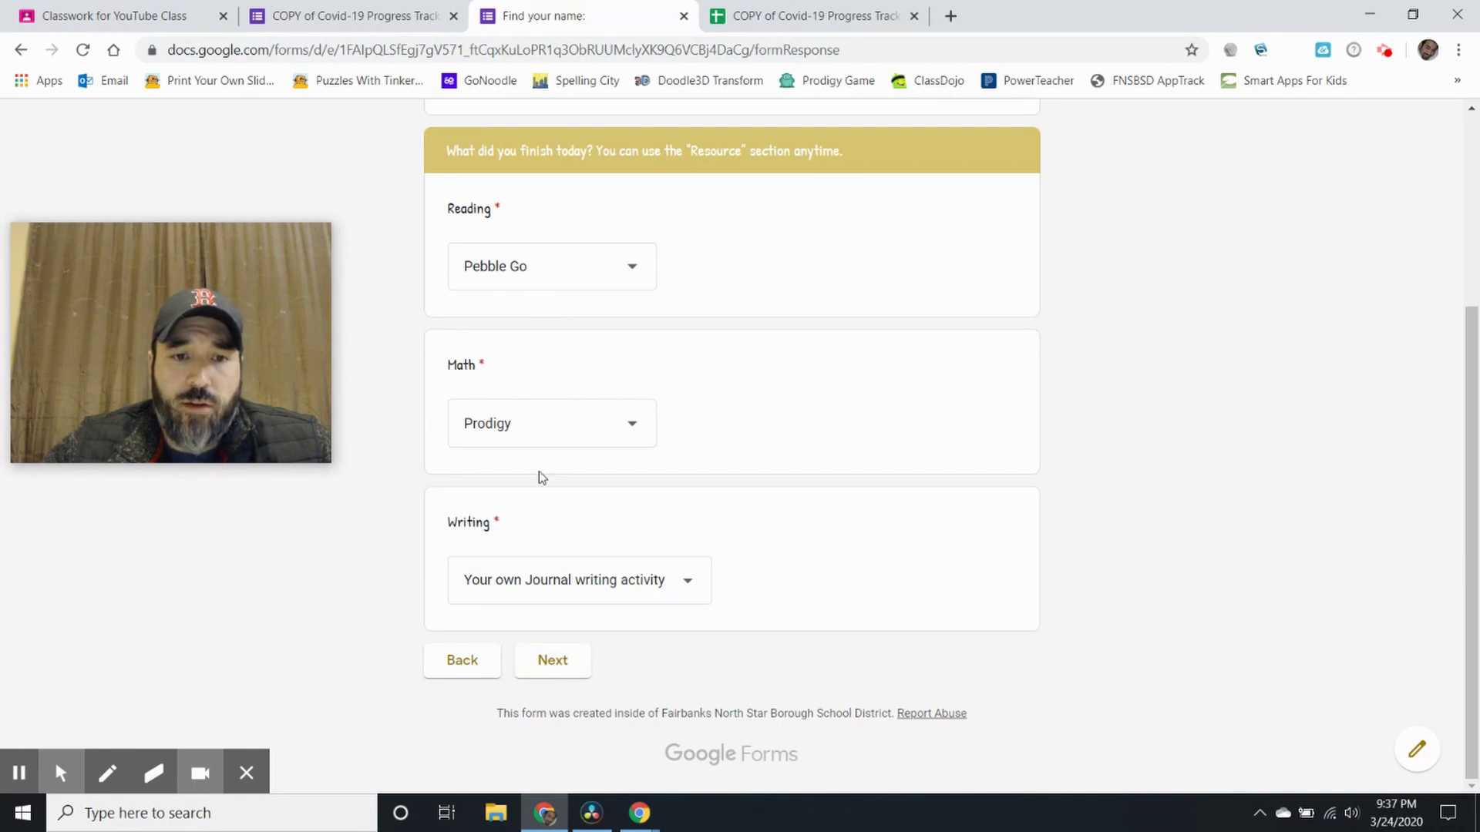
Choose Excellent! for the mood question and submit the response.
{"action": "left_click", "coordinate": [562, 669]}
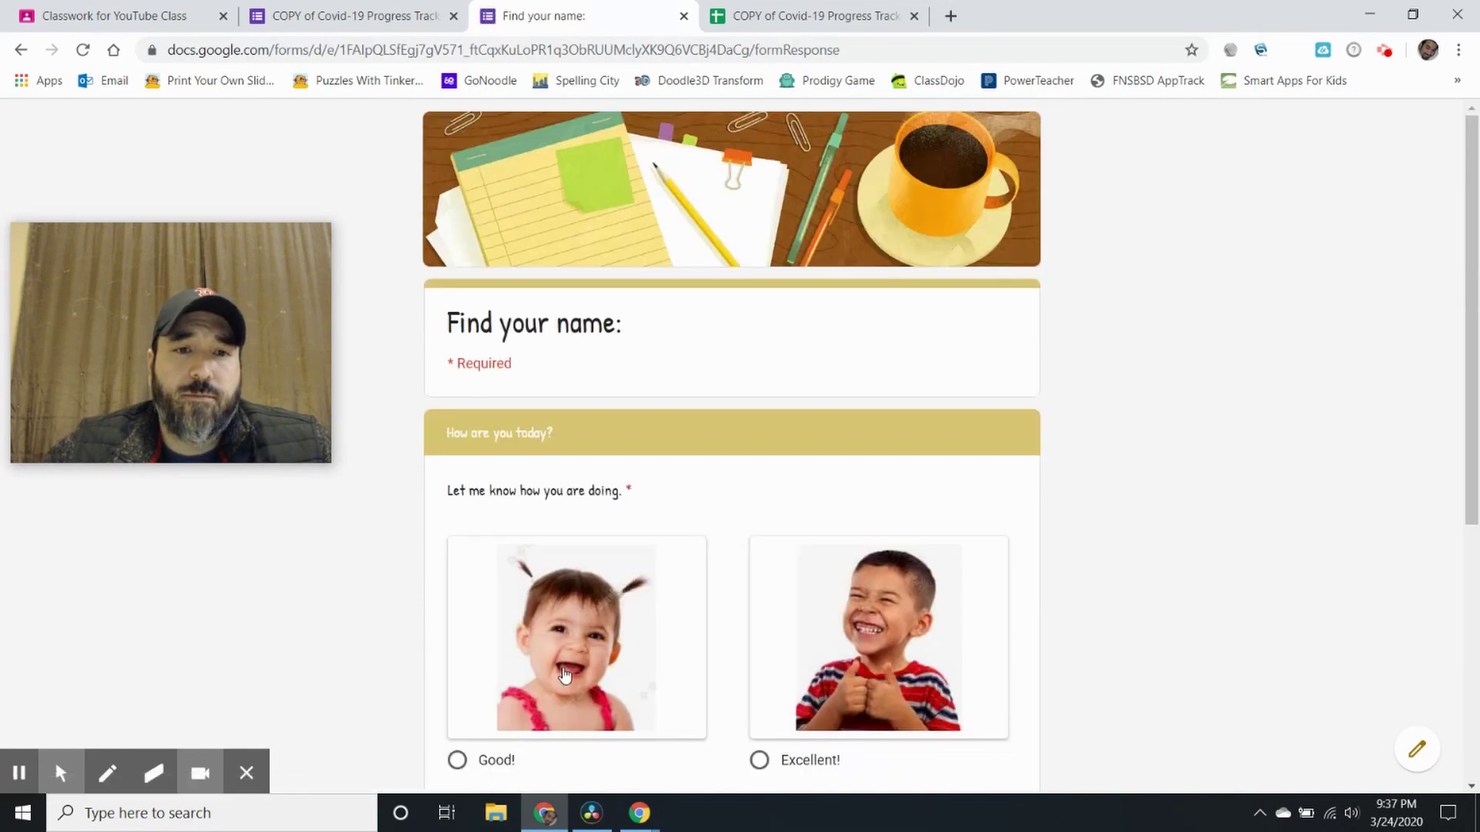
{"action": "scroll", "coordinate": [663, 478], "scroll_direction": "down", "scroll_amount": 5}
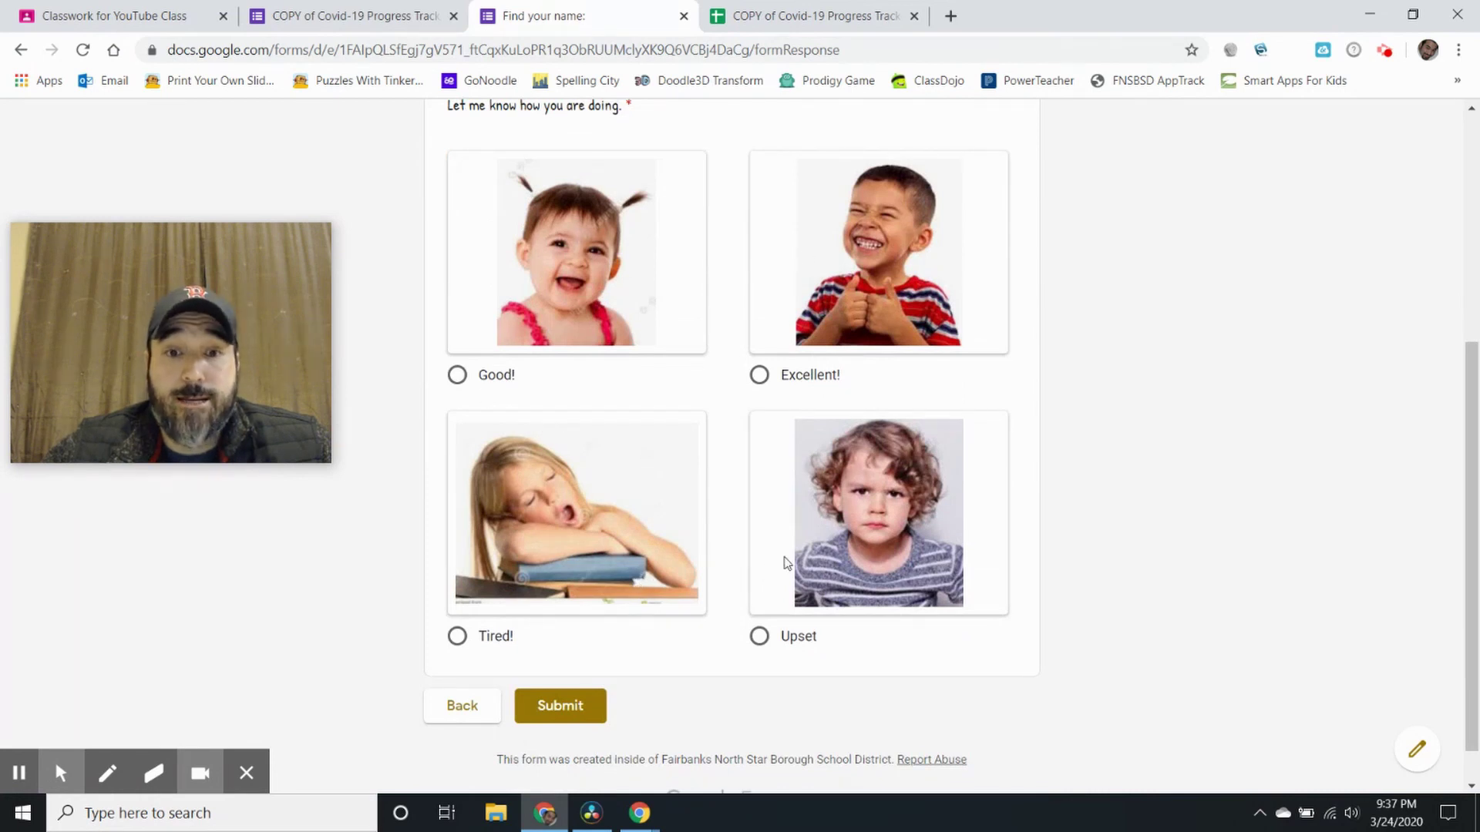
{"action": "left_click", "coordinate": [759, 376]}
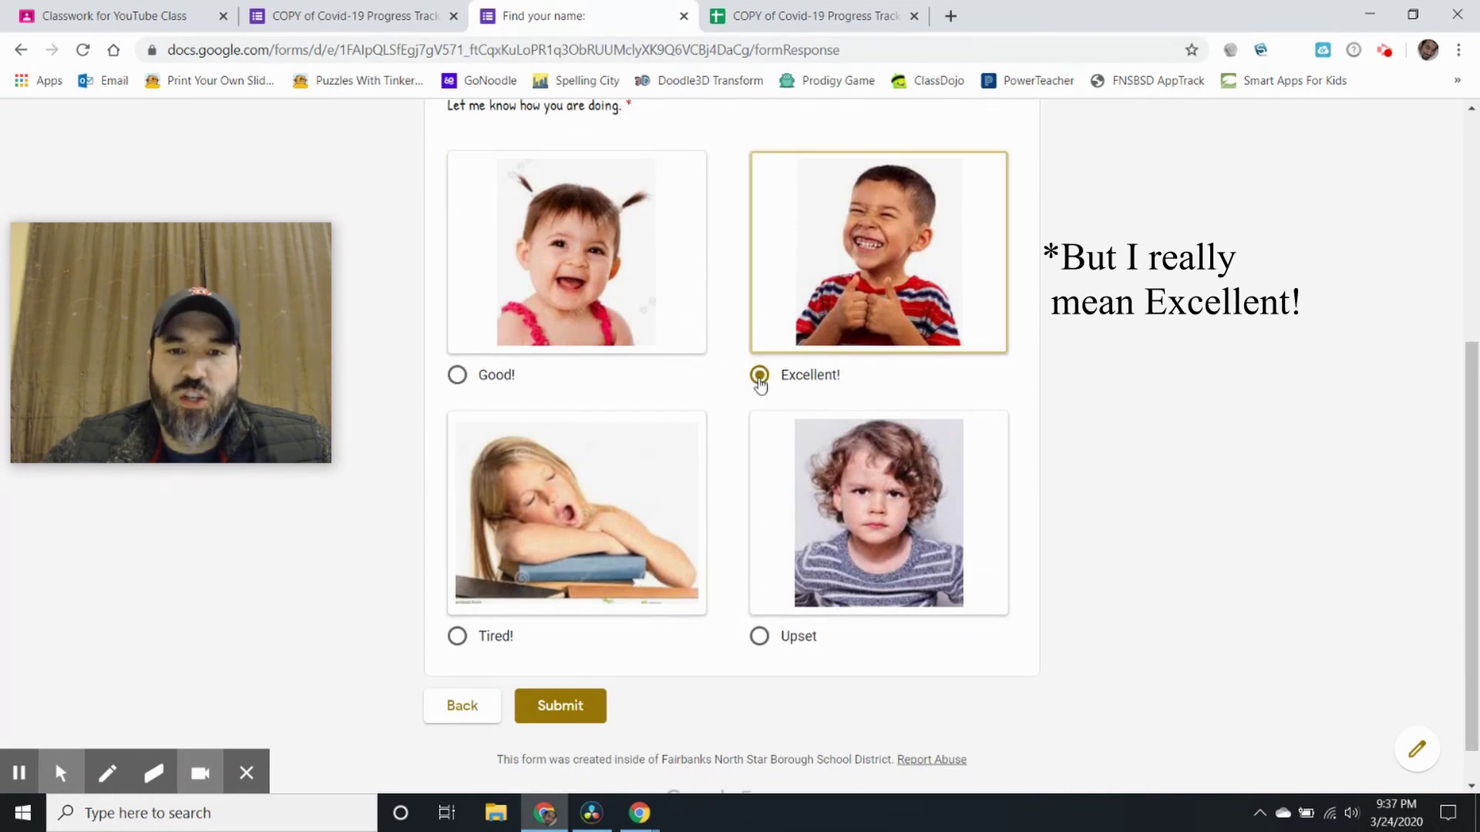
{"action": "left_click", "coordinate": [591, 702]}
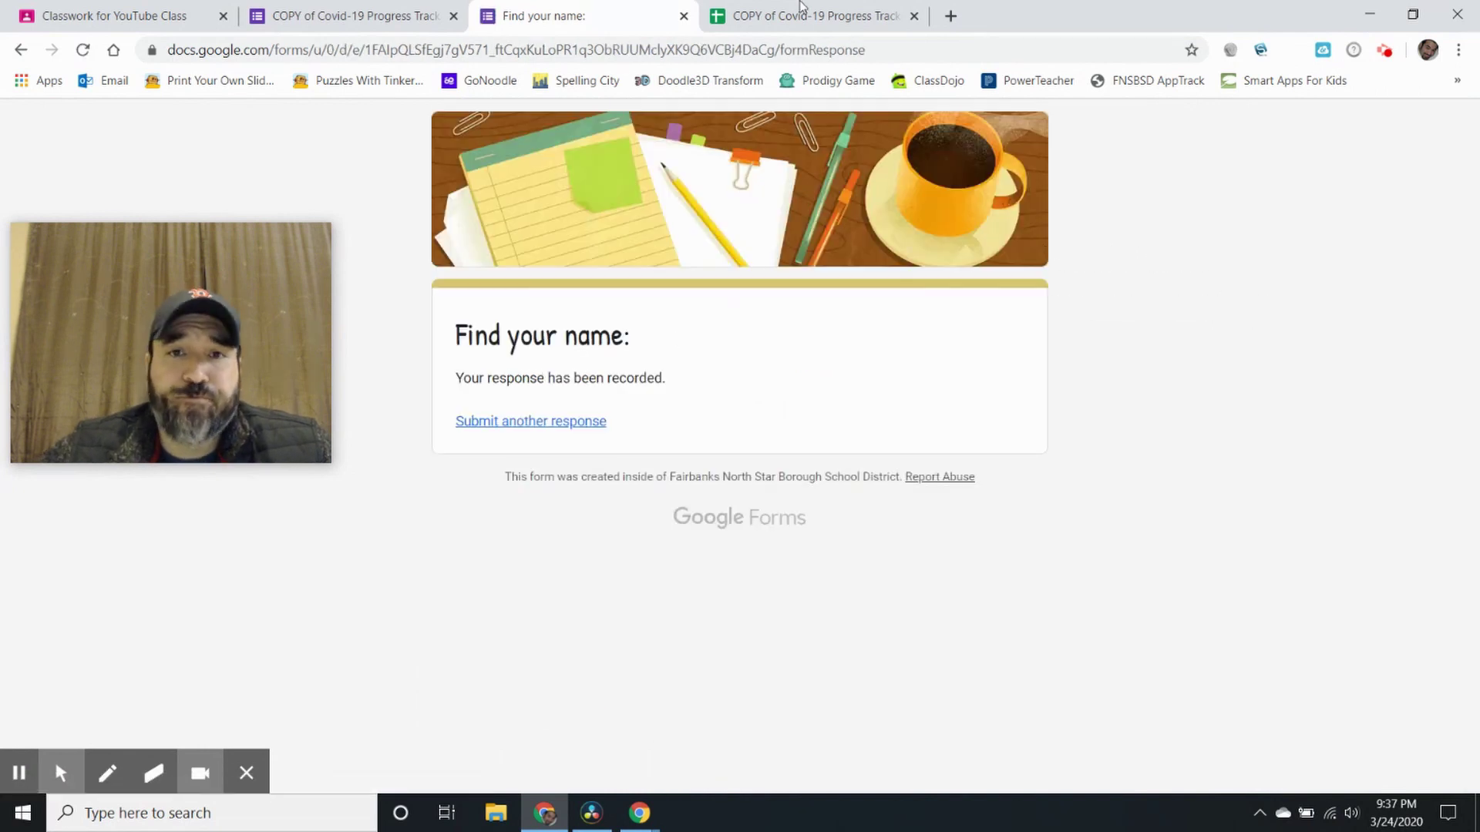
{"action": "left_click", "coordinate": [382, 20]}
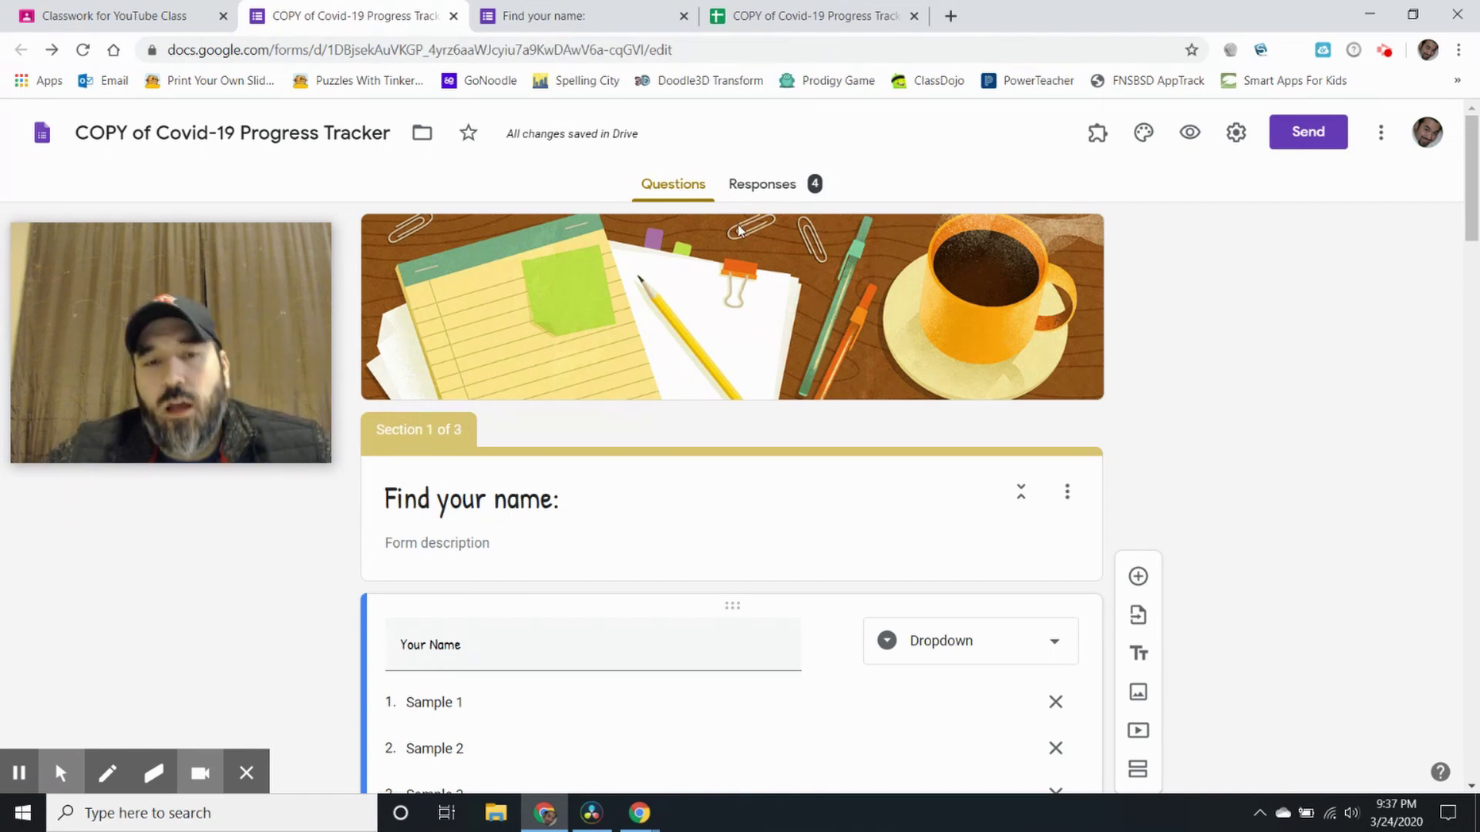
Review the Responses summary pie charts for all 4 submissions, scrolling down and back up.
{"action": "left_click", "coordinate": [783, 186]}
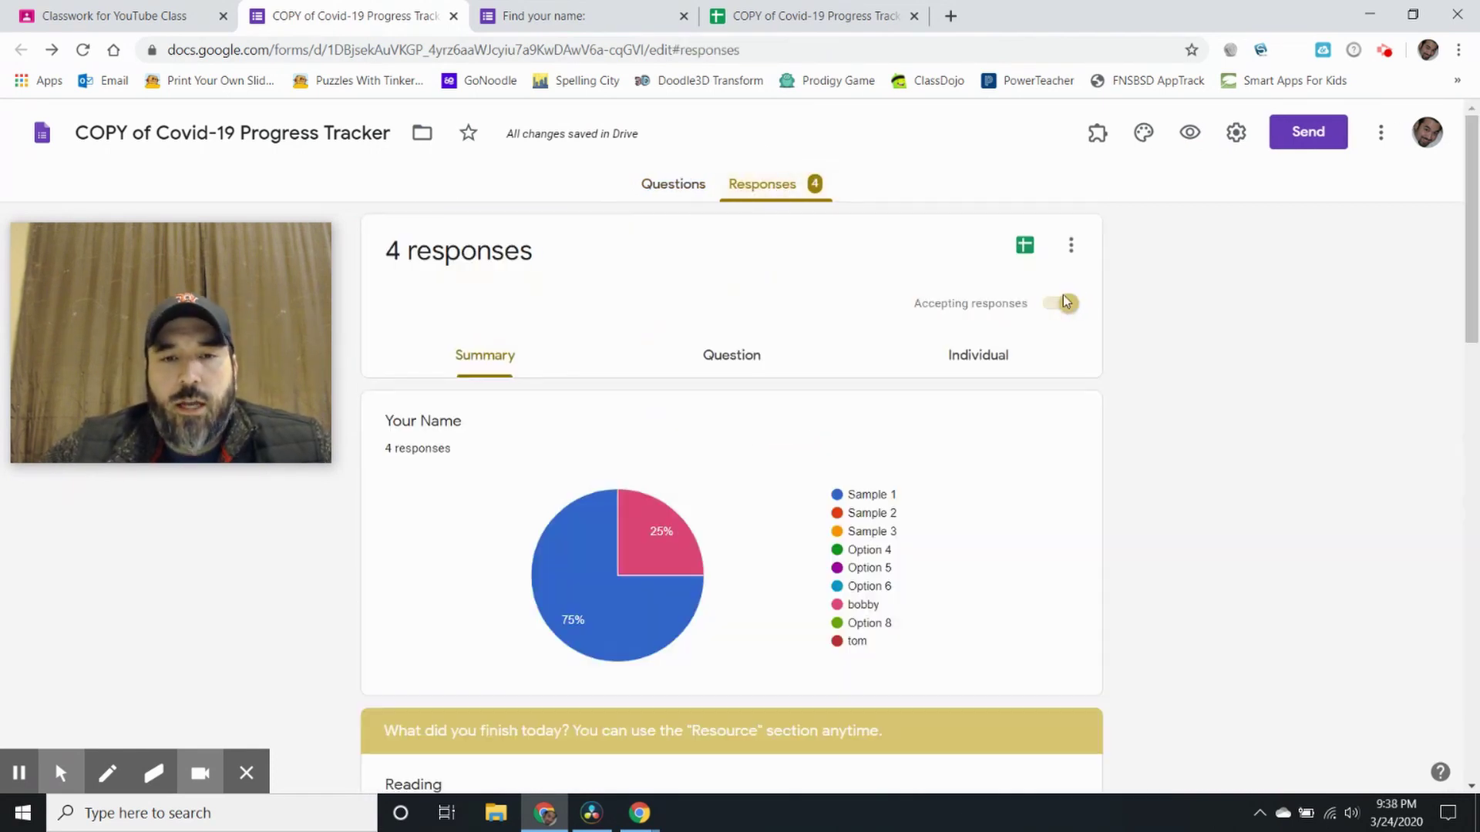
{"action": "scroll", "coordinate": [556, 356], "scroll_direction": "down", "scroll_amount": 2}
{"action": "mouse_move", "coordinate": [562, 485]}
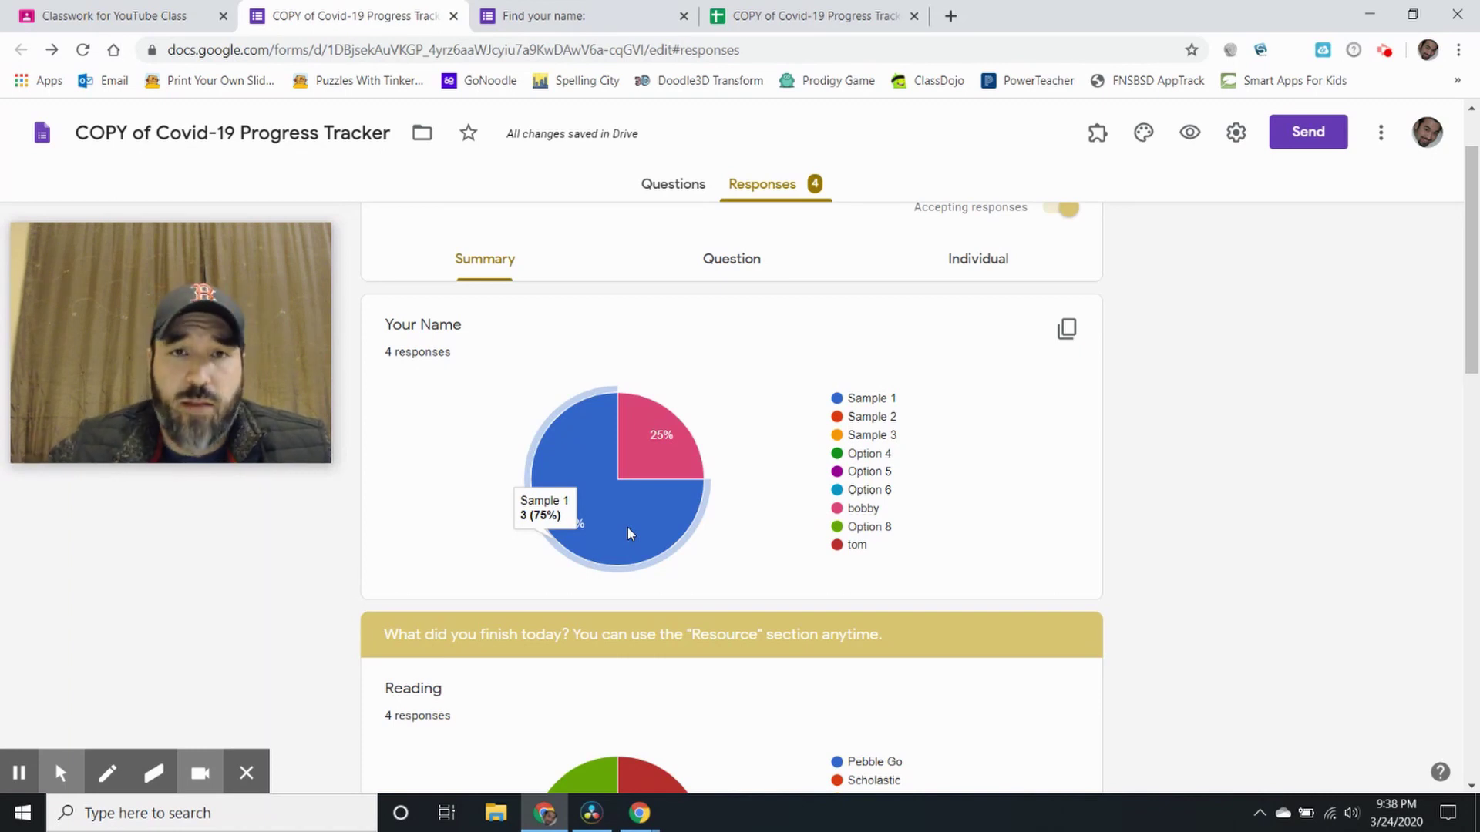
{"action": "scroll", "coordinate": [668, 516], "scroll_direction": "down", "scroll_amount": 5}
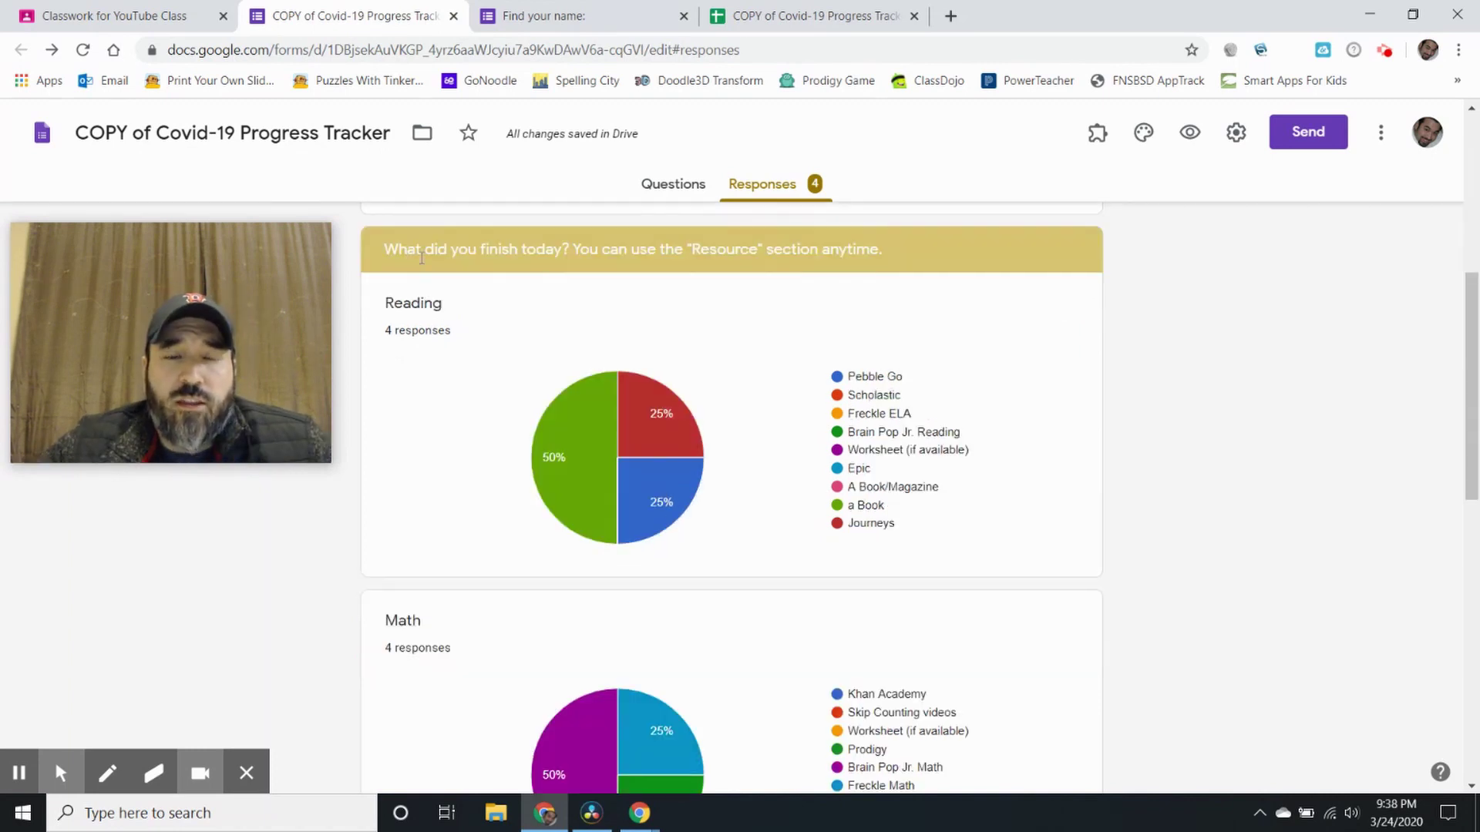
{"action": "scroll", "coordinate": [555, 501], "scroll_direction": "down", "scroll_amount": 3}
{"action": "scroll", "coordinate": [746, 571], "scroll_direction": "down", "scroll_amount": 3}
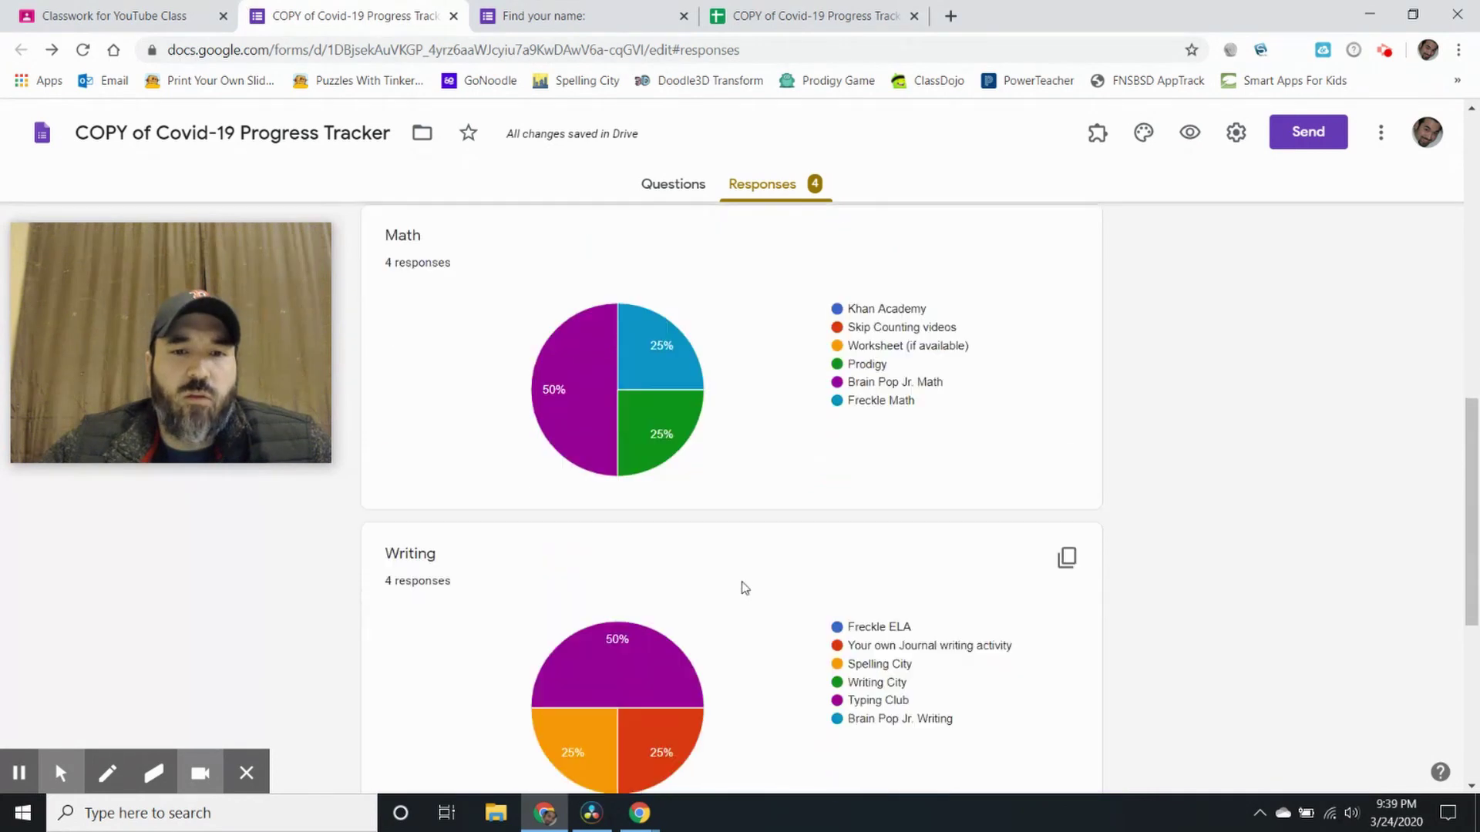
{"action": "scroll", "coordinate": [650, 621], "scroll_direction": "down", "scroll_amount": 3}
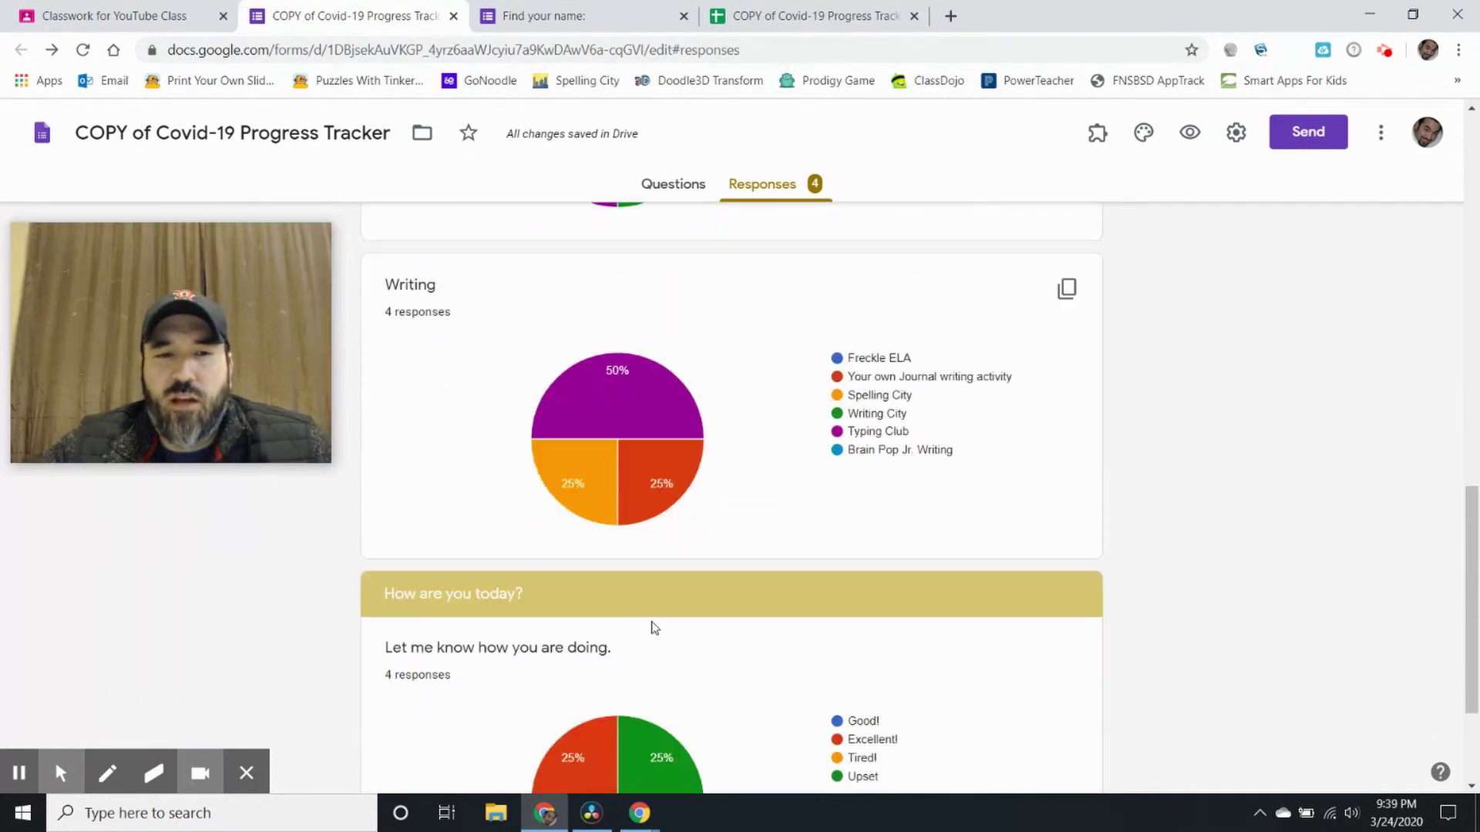
{"action": "scroll", "coordinate": [814, 605], "scroll_direction": "down", "scroll_amount": 2}
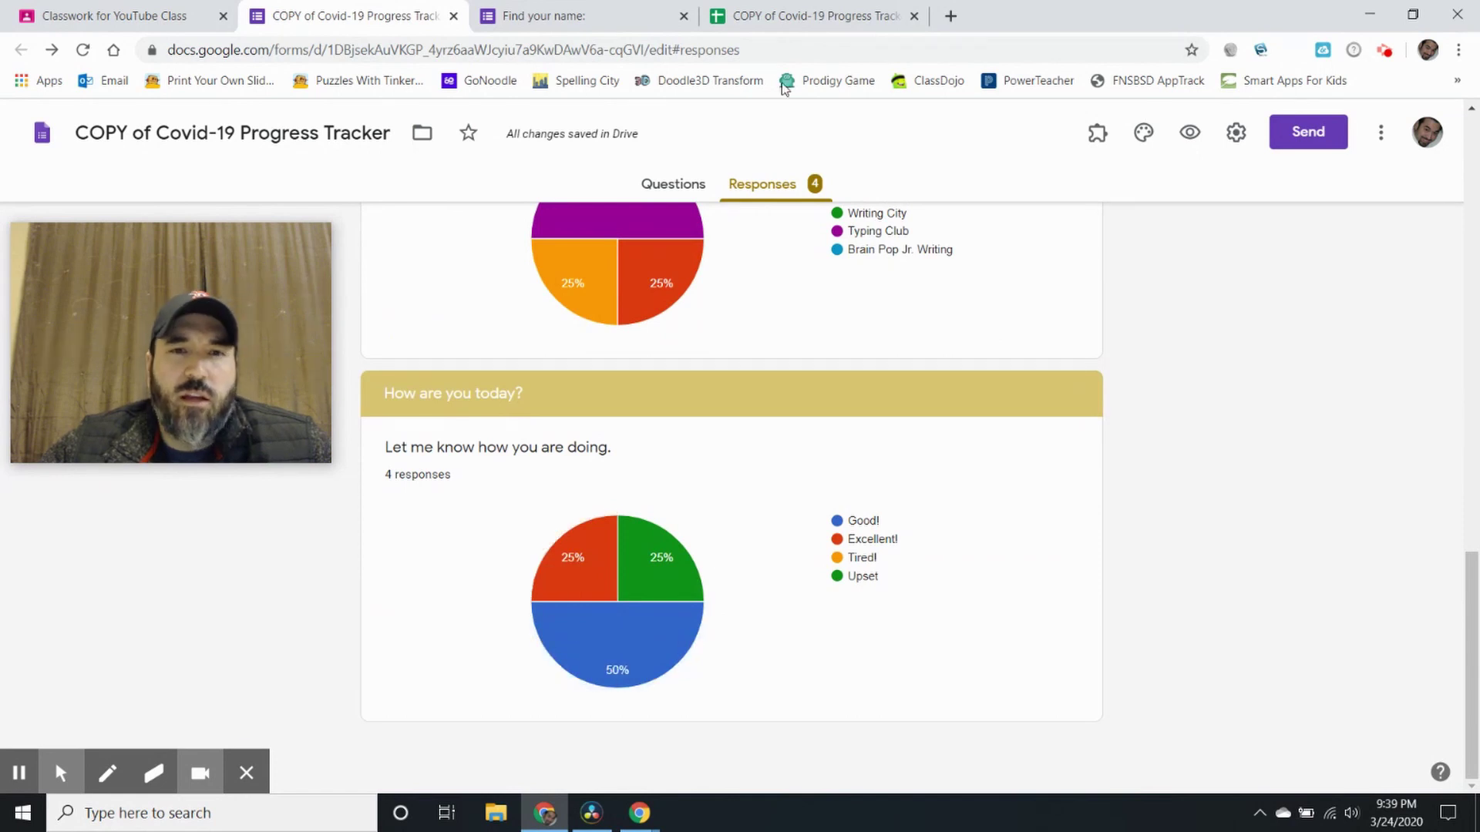
{"action": "scroll", "coordinate": [829, 386], "scroll_direction": "up", "scroll_amount": 15}
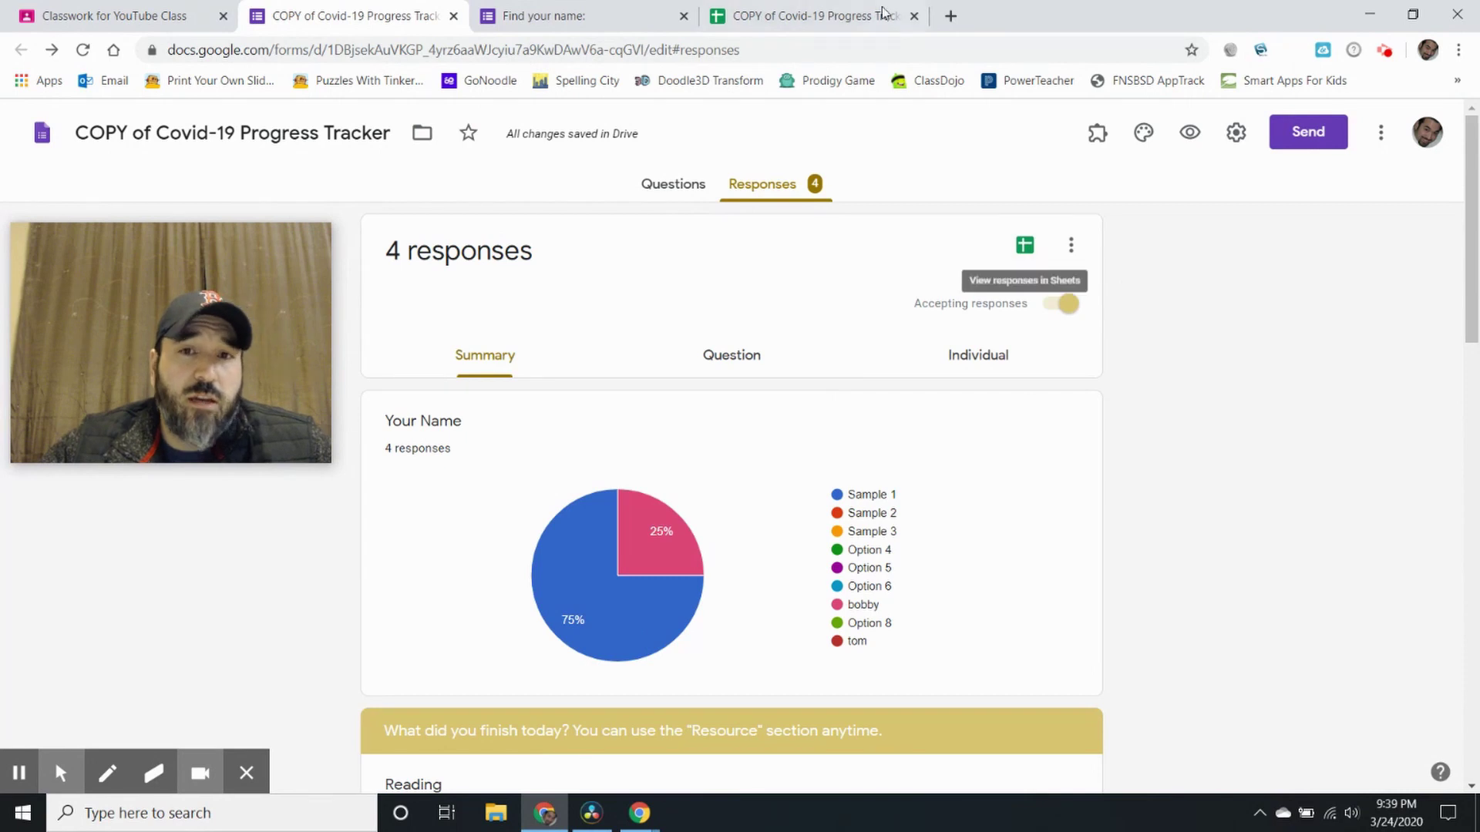
{"action": "left_click", "coordinate": [1024, 245]}
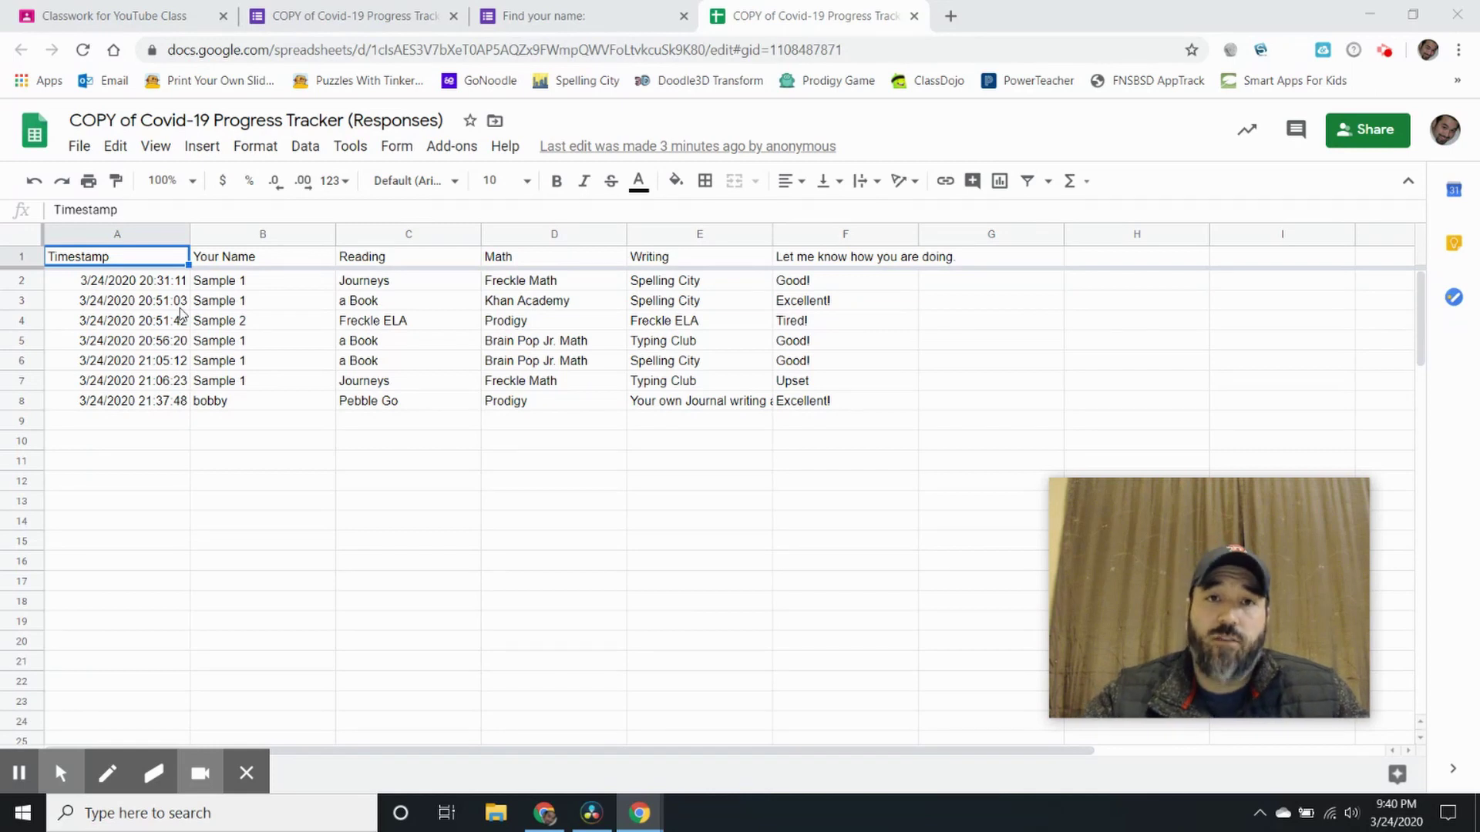
Return from the responses spreadsheet to the form's responses summary.
{"action": "left_click", "coordinate": [314, 22]}
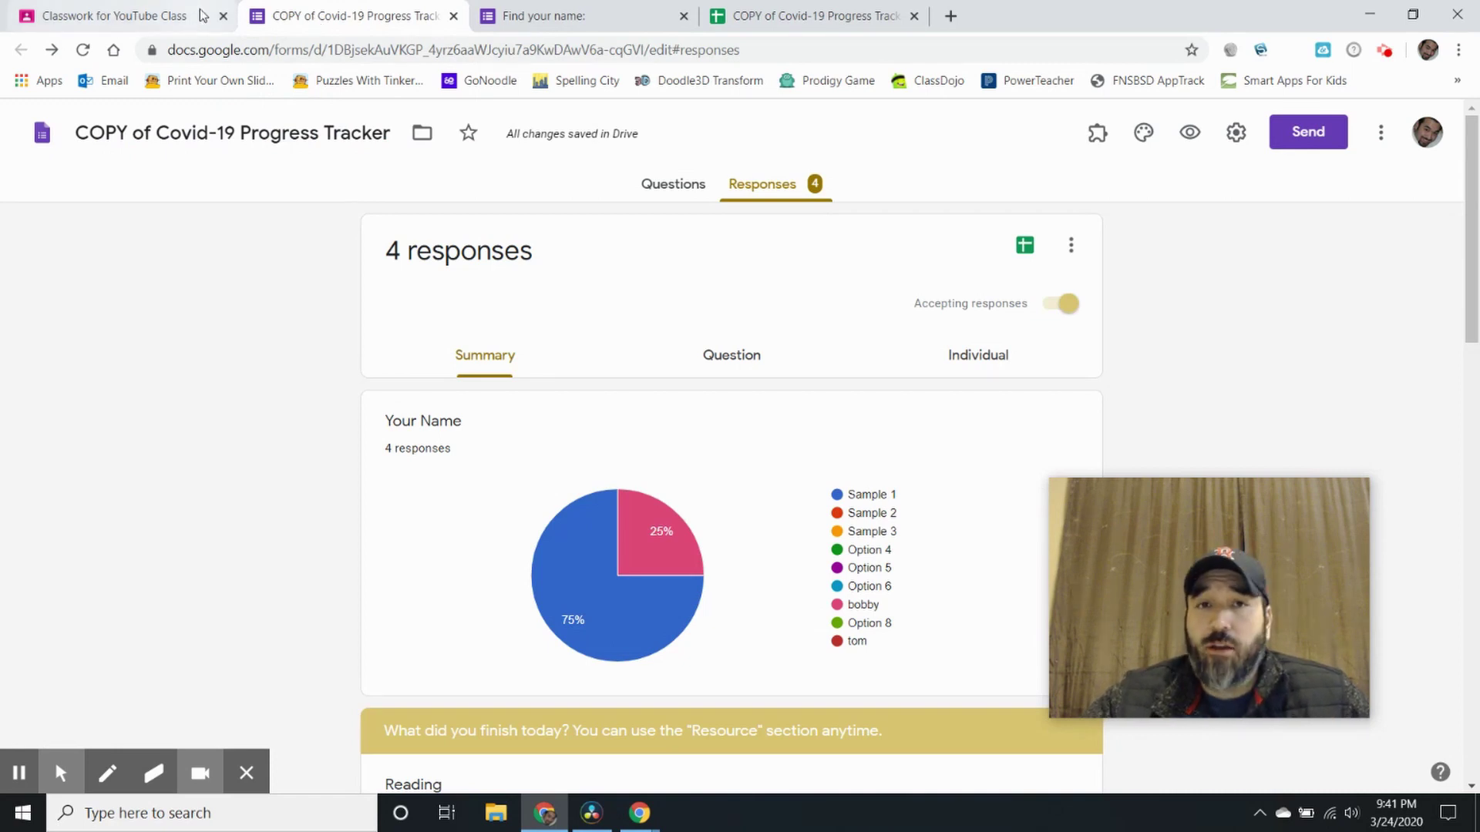
Create a new Classroom assignment with the progress tracker form attached from Google Drive.
{"action": "left_click", "coordinate": [147, 21]}
{"action": "left_click", "coordinate": [462, 214]}
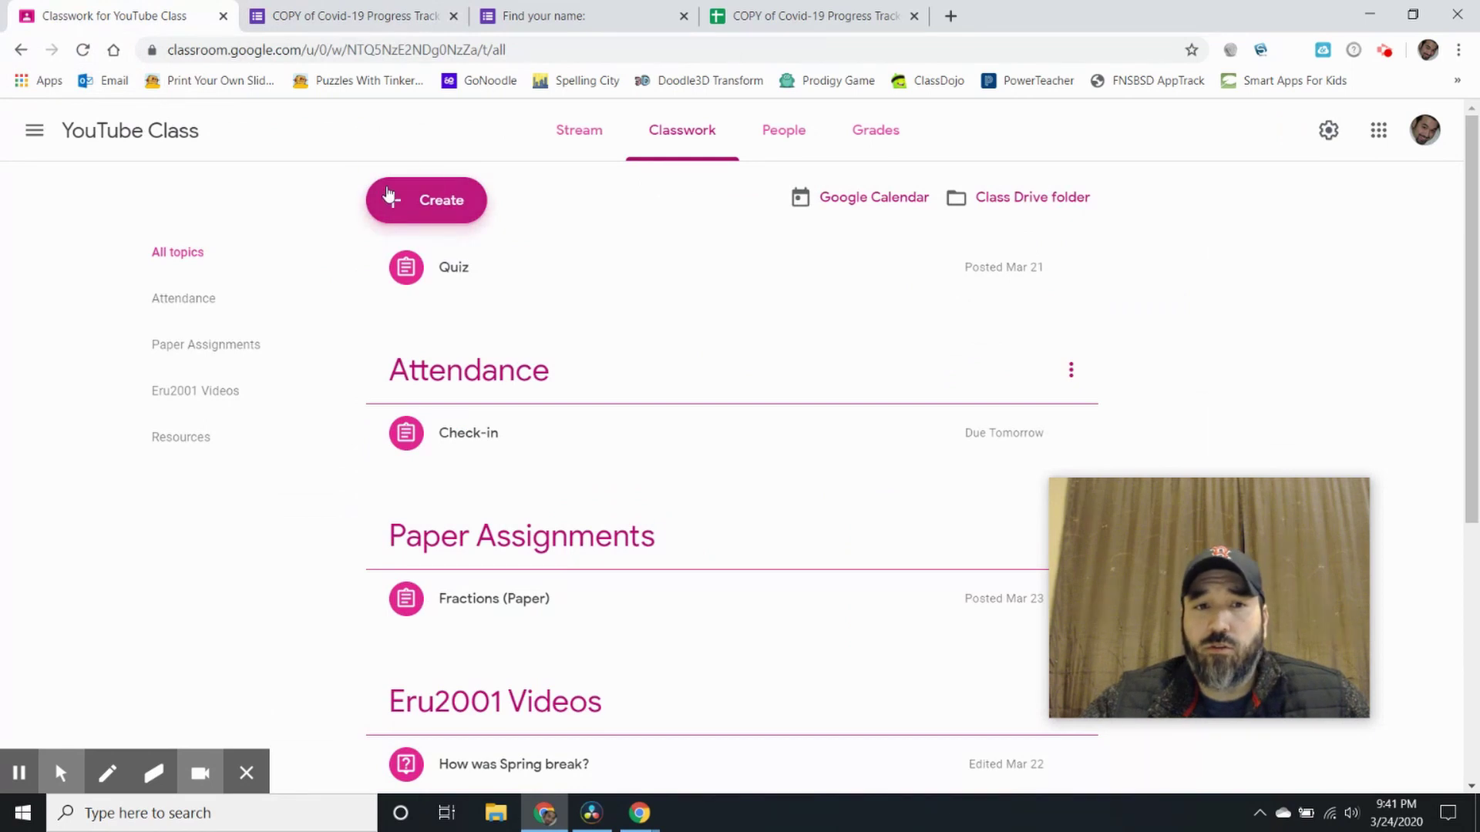
{"action": "left_click", "coordinate": [436, 255]}
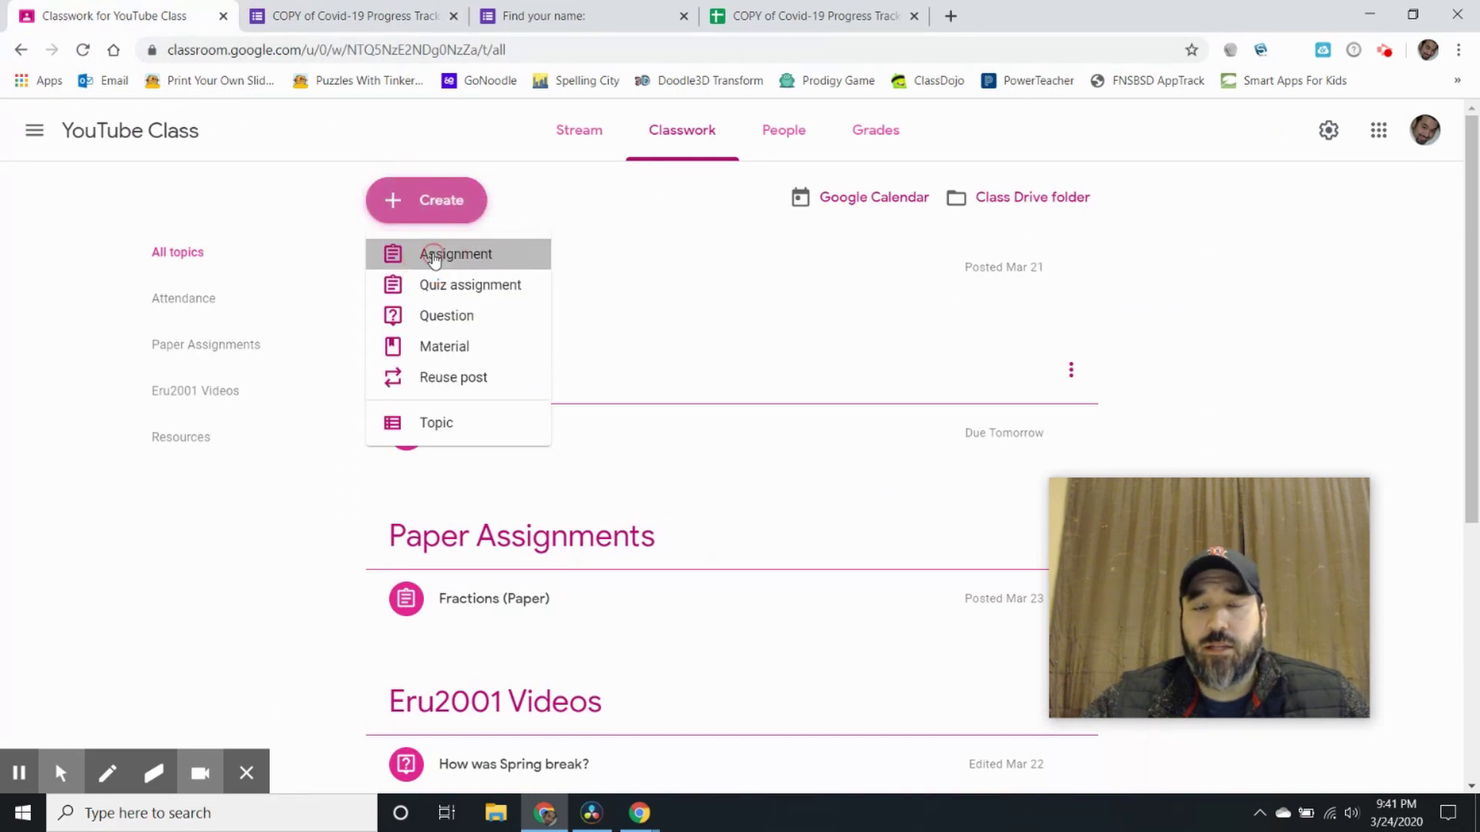
{"action": "left_click", "coordinate": [162, 294]}
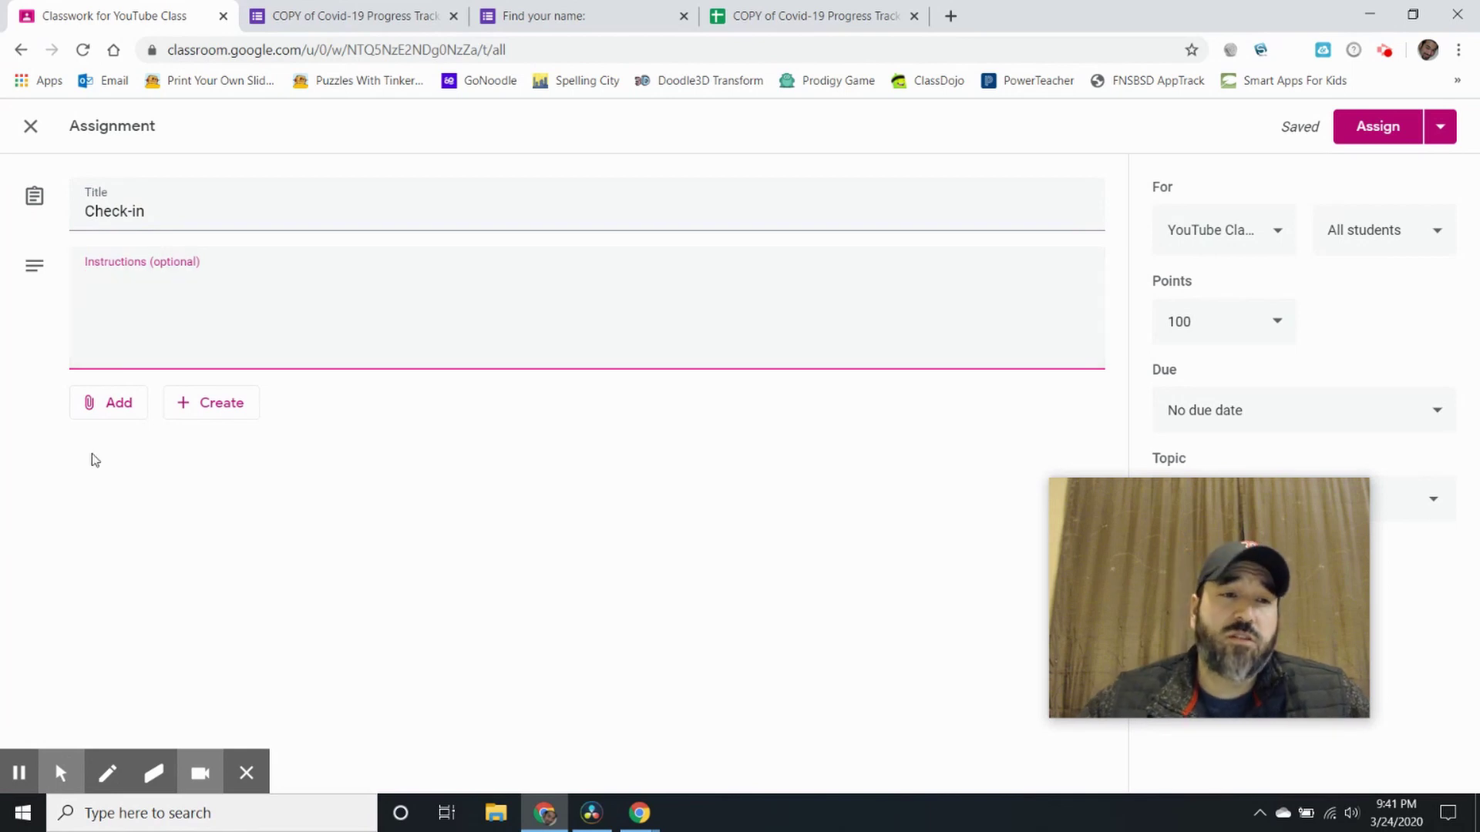
{"action": "left_click", "coordinate": [108, 408]}
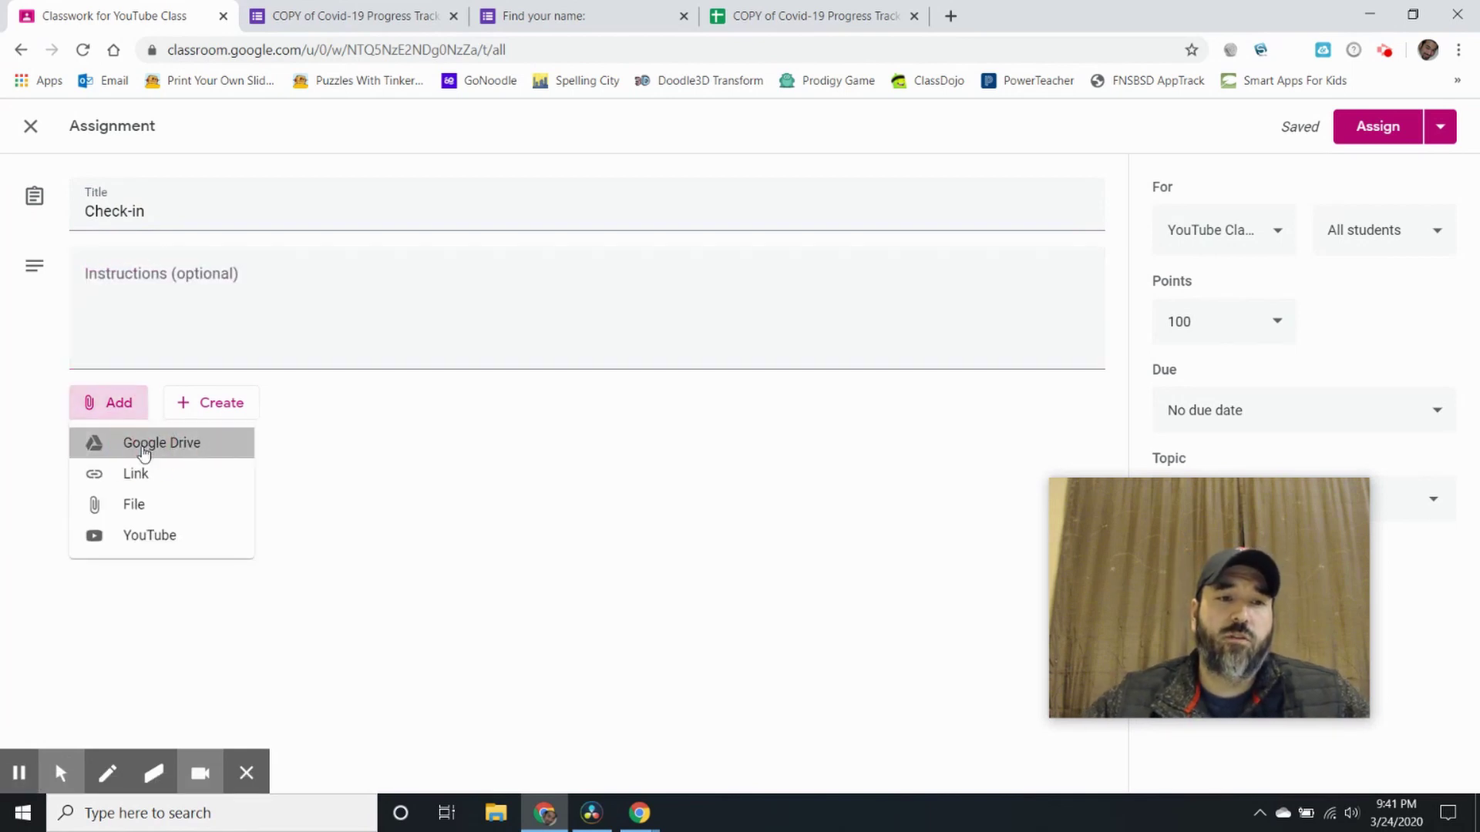
{"action": "left_click", "coordinate": [133, 451]}
{"action": "left_click", "coordinate": [316, 707]}
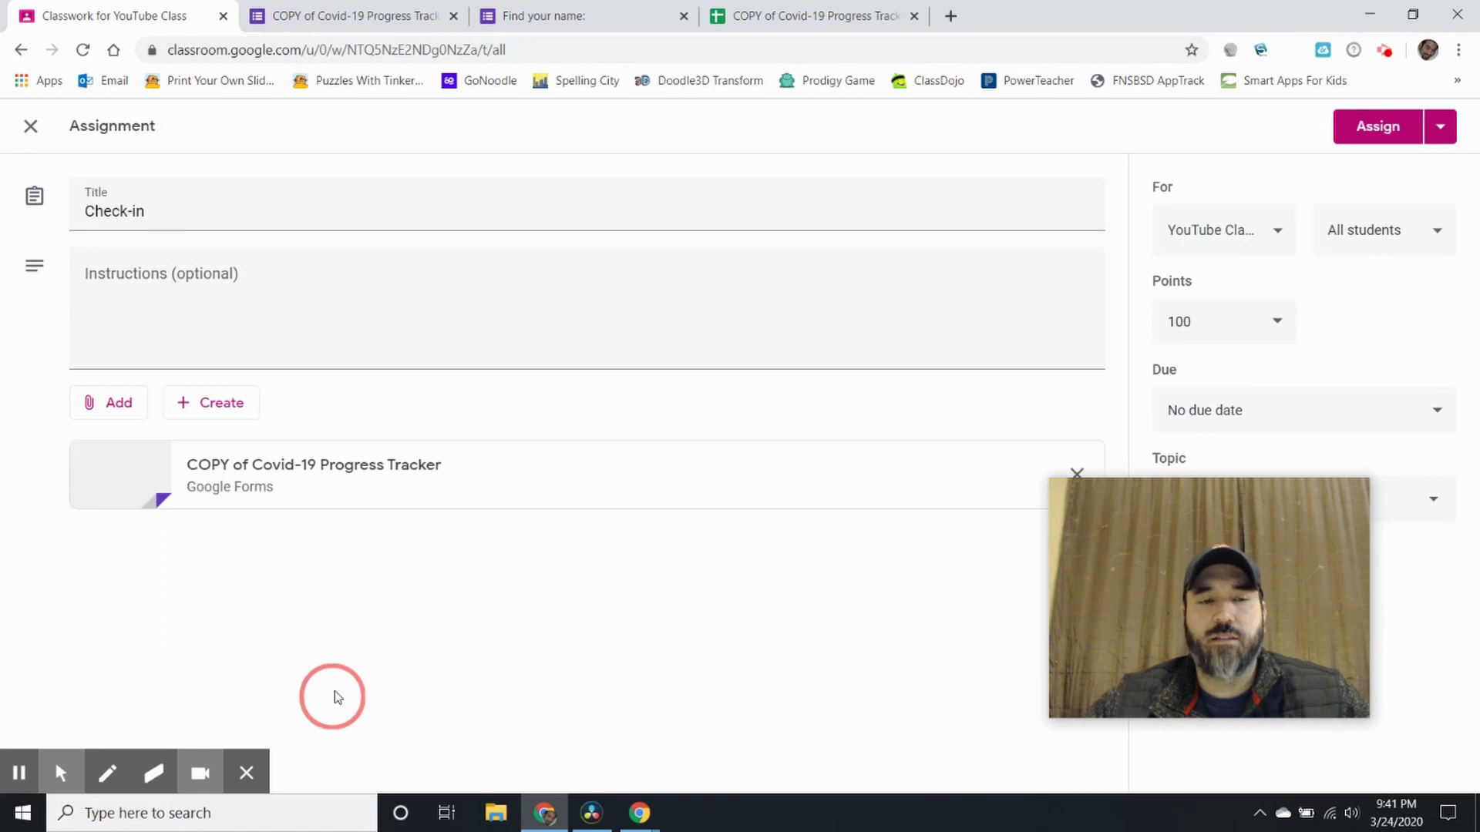
Set the assignment's Points to Ungraded and glance at the responses spreadsheet.
{"action": "left_click", "coordinate": [1349, 227]}
{"action": "left_click", "coordinate": [1256, 326]}
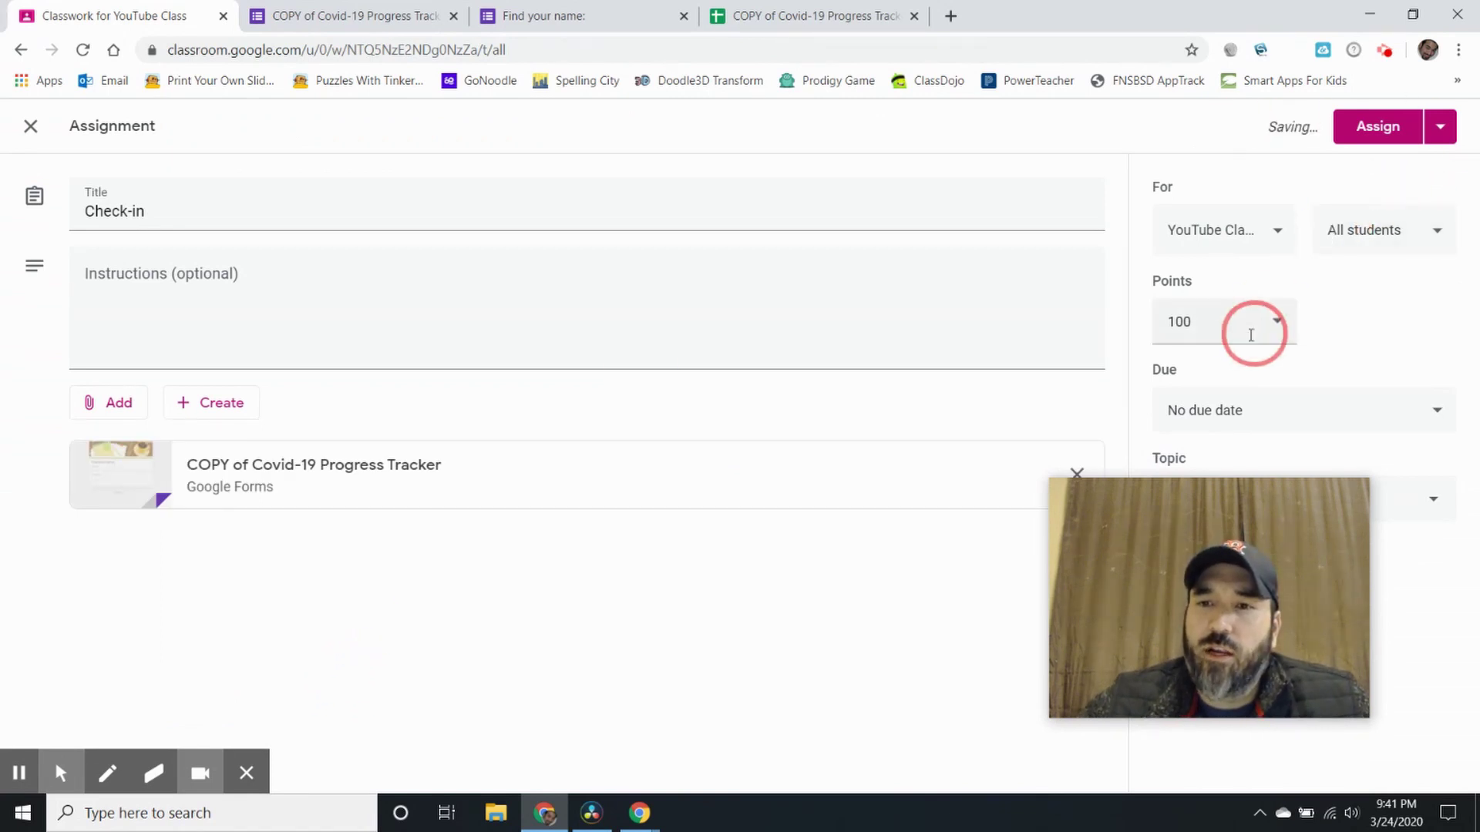
{"action": "left_click", "coordinate": [1193, 369]}
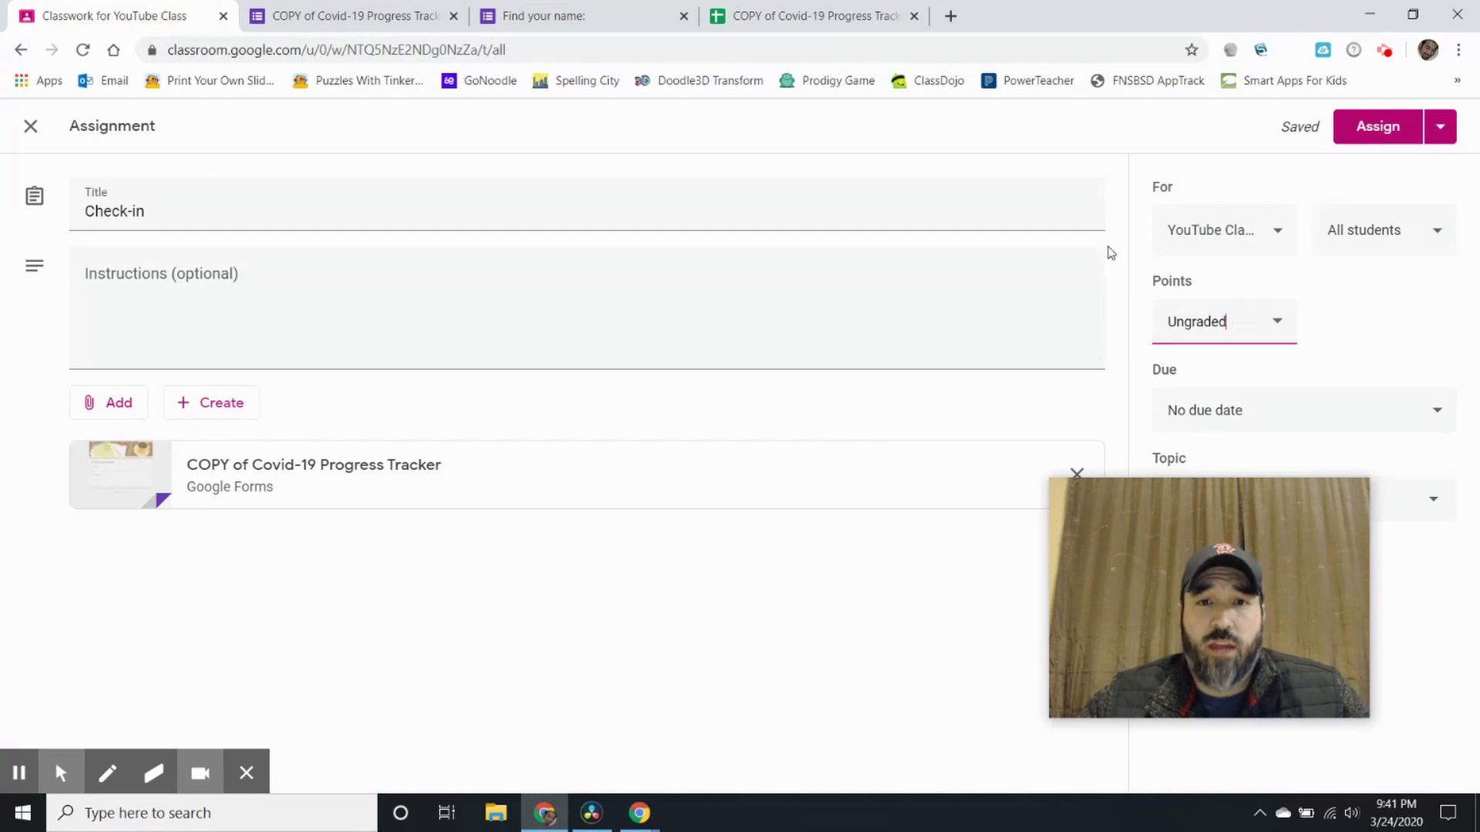
{"action": "left_click", "coordinate": [809, 23]}
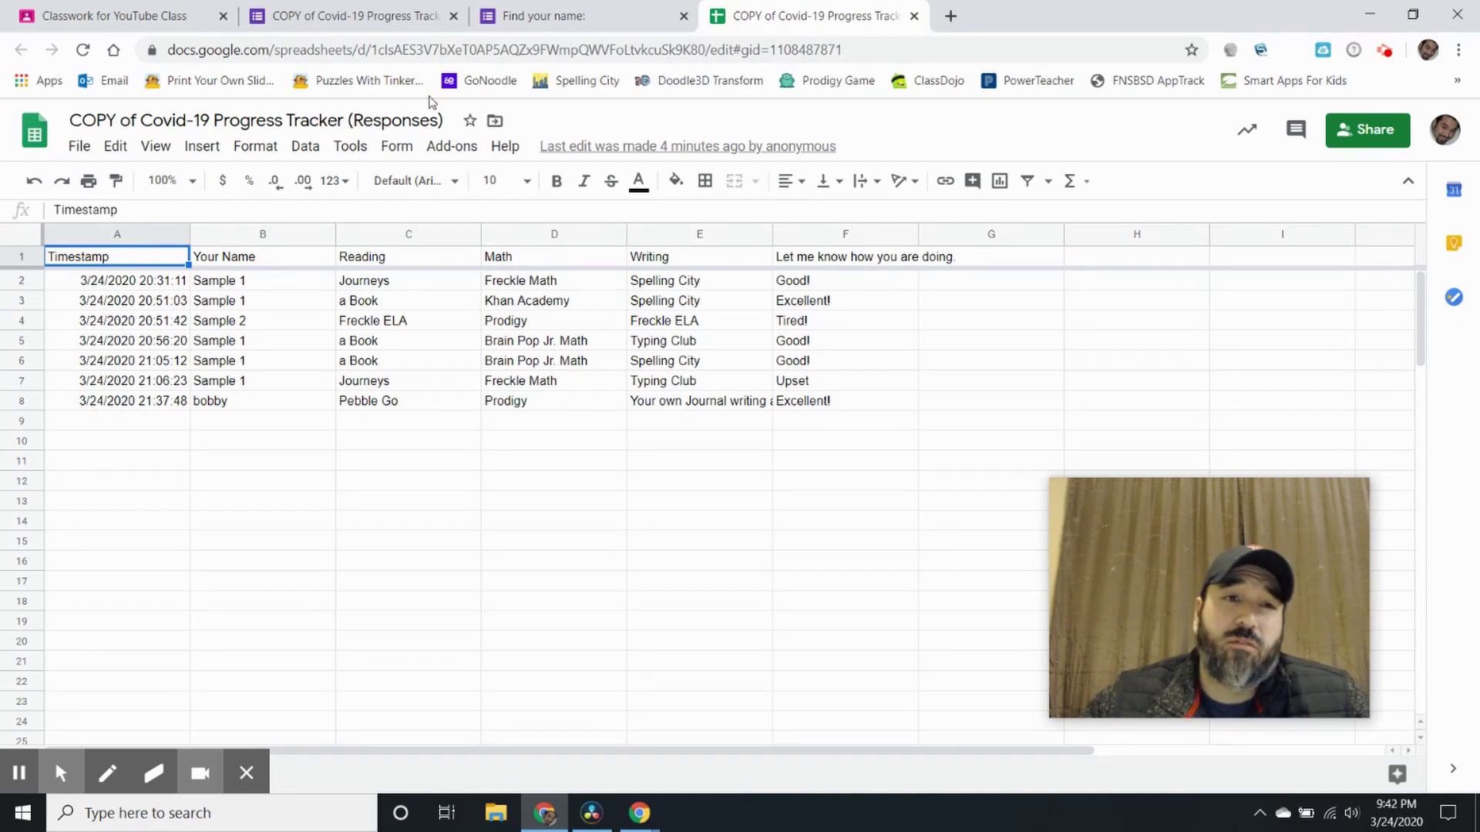
{"action": "left_click", "coordinate": [408, 19]}
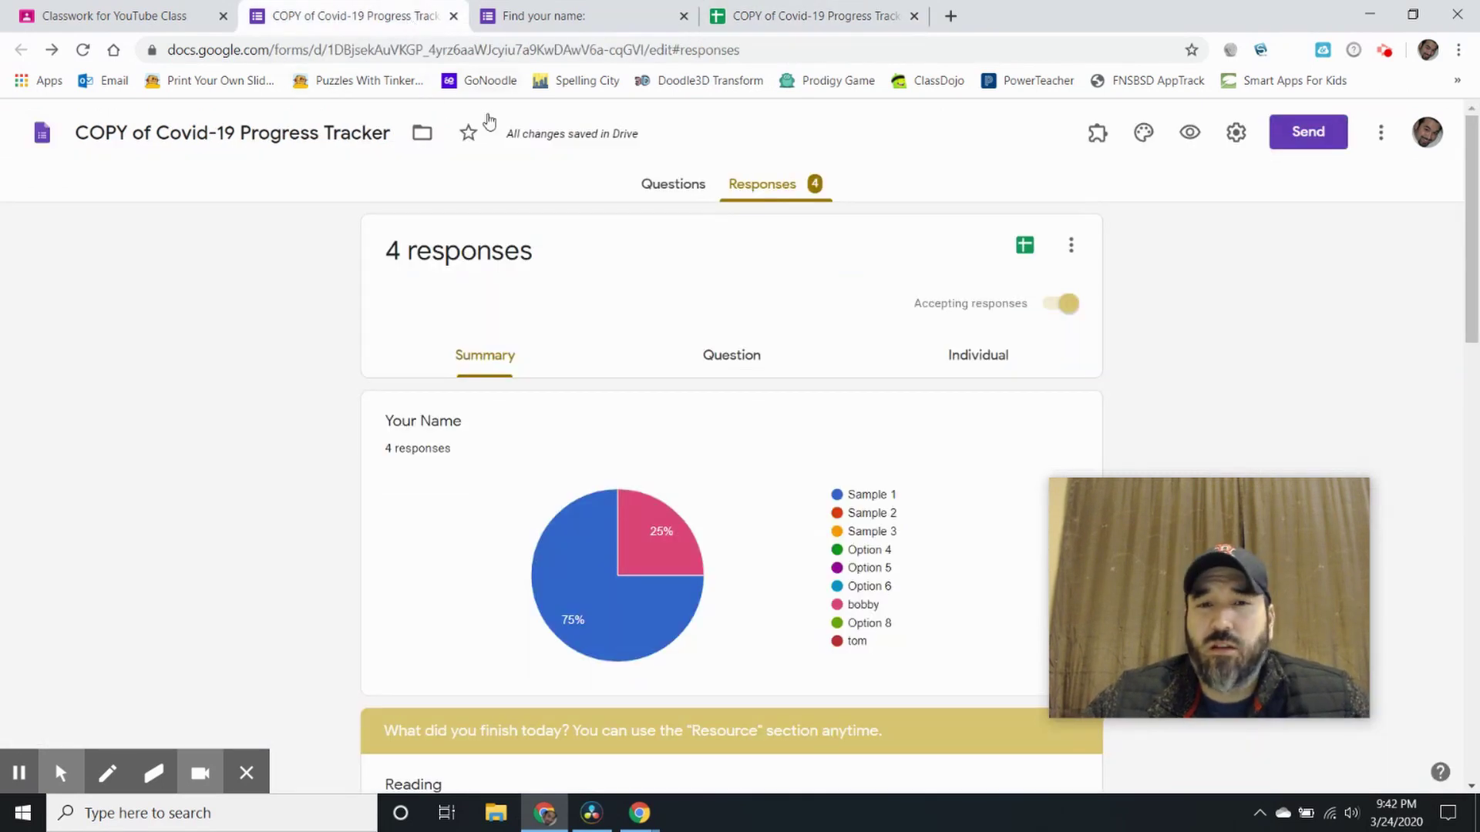
File the Check-in assignment under the Attendance topic.
{"action": "left_click", "coordinate": [146, 21]}
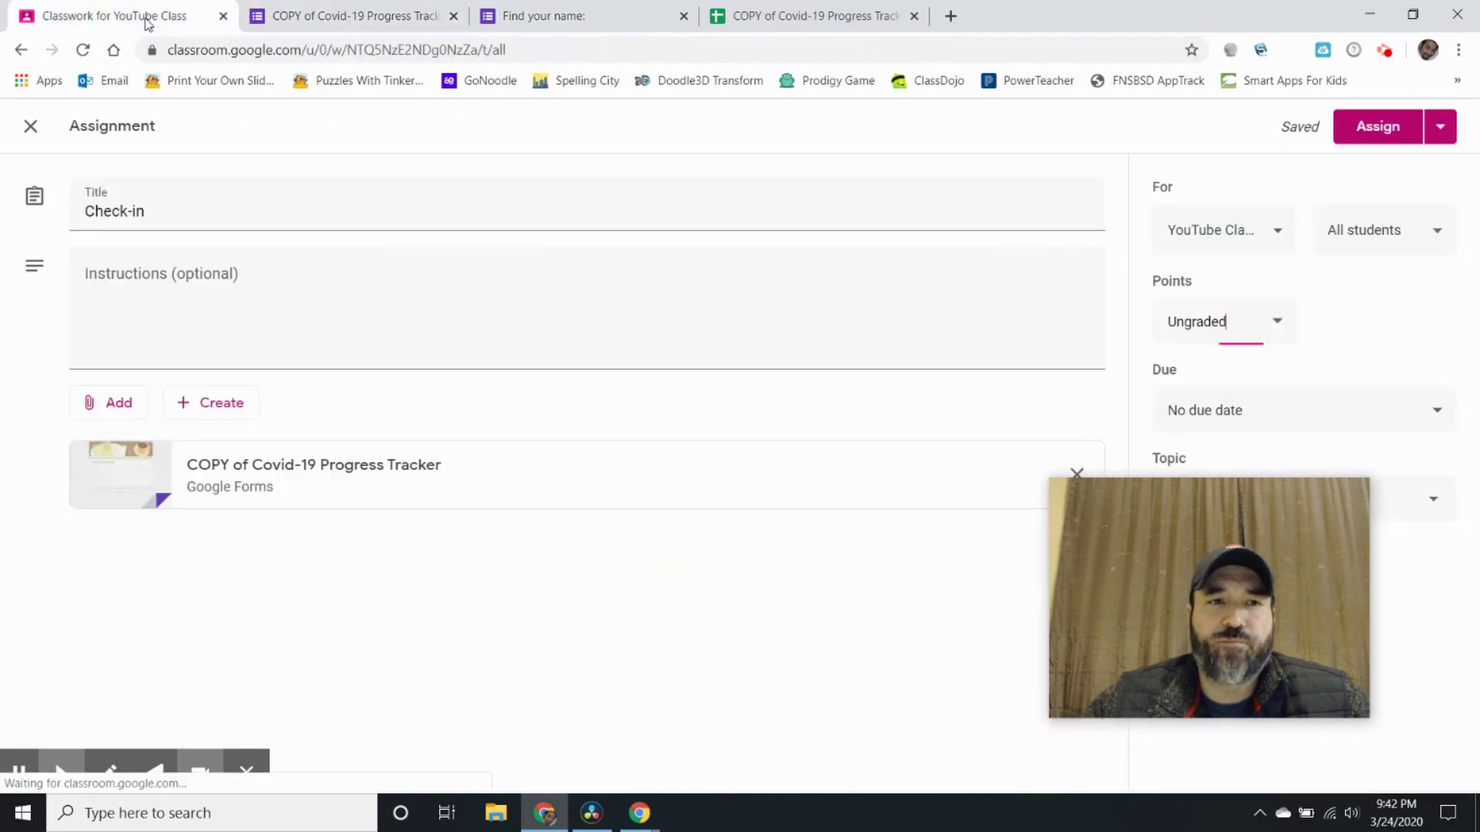
{"action": "left_click", "coordinate": [1430, 501]}
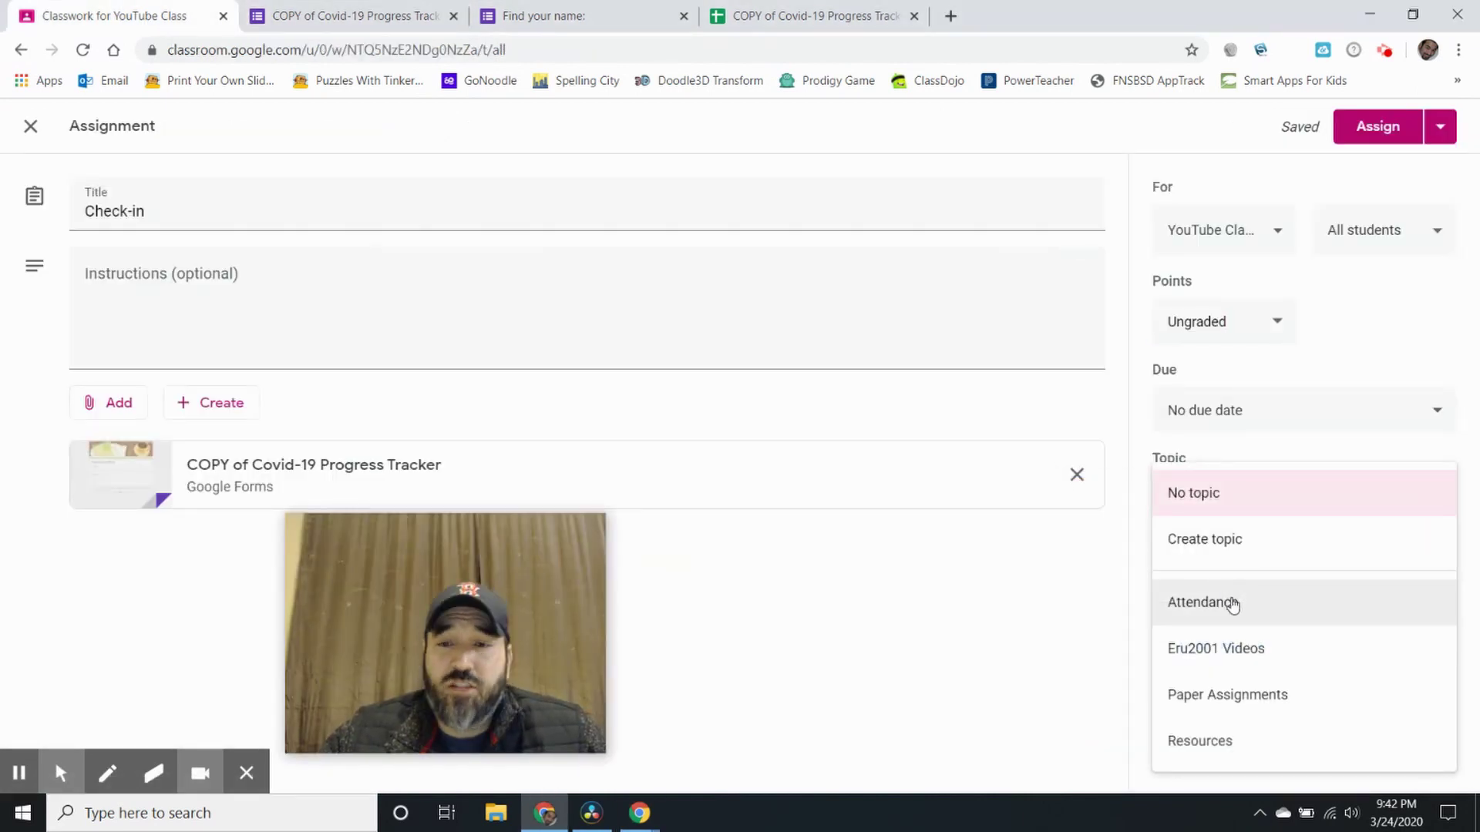
{"action": "left_click", "coordinate": [1232, 604]}
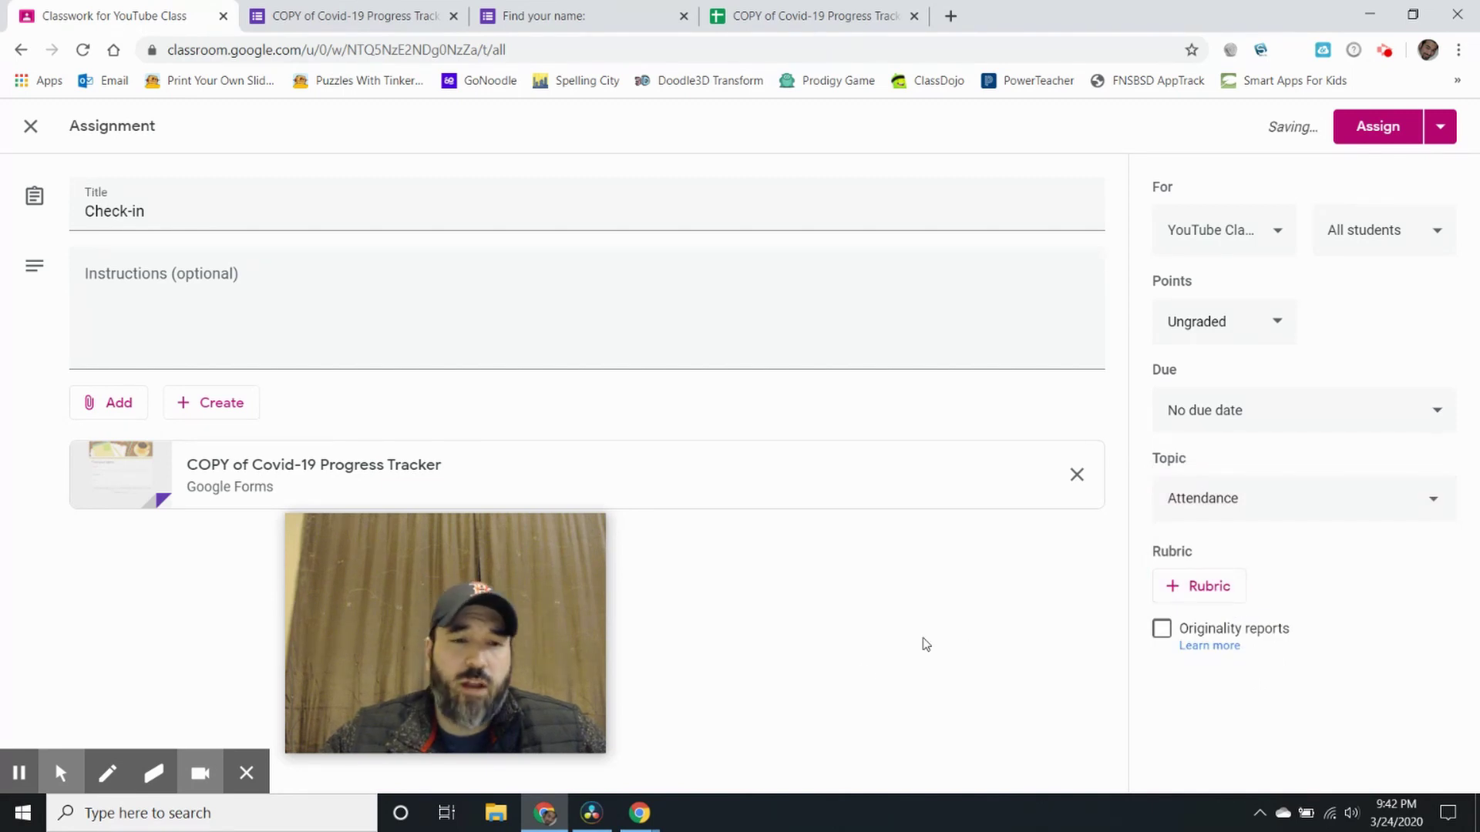
{"action": "left_click", "coordinate": [809, 16]}
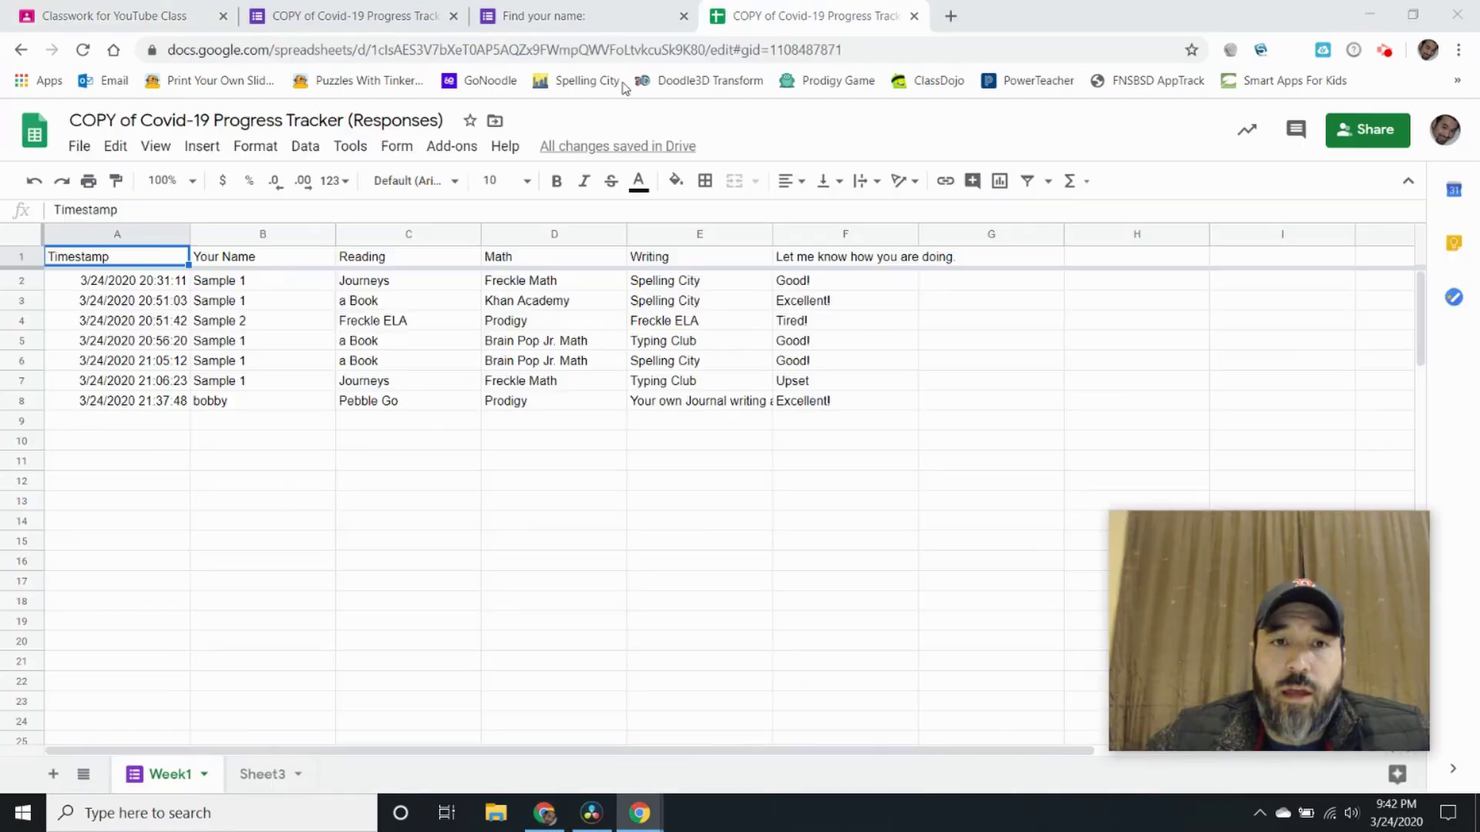
Delete all responses down to 0, verify the sheet keeps its rows, and return to Questions.
{"action": "left_click", "coordinate": [305, 15]}
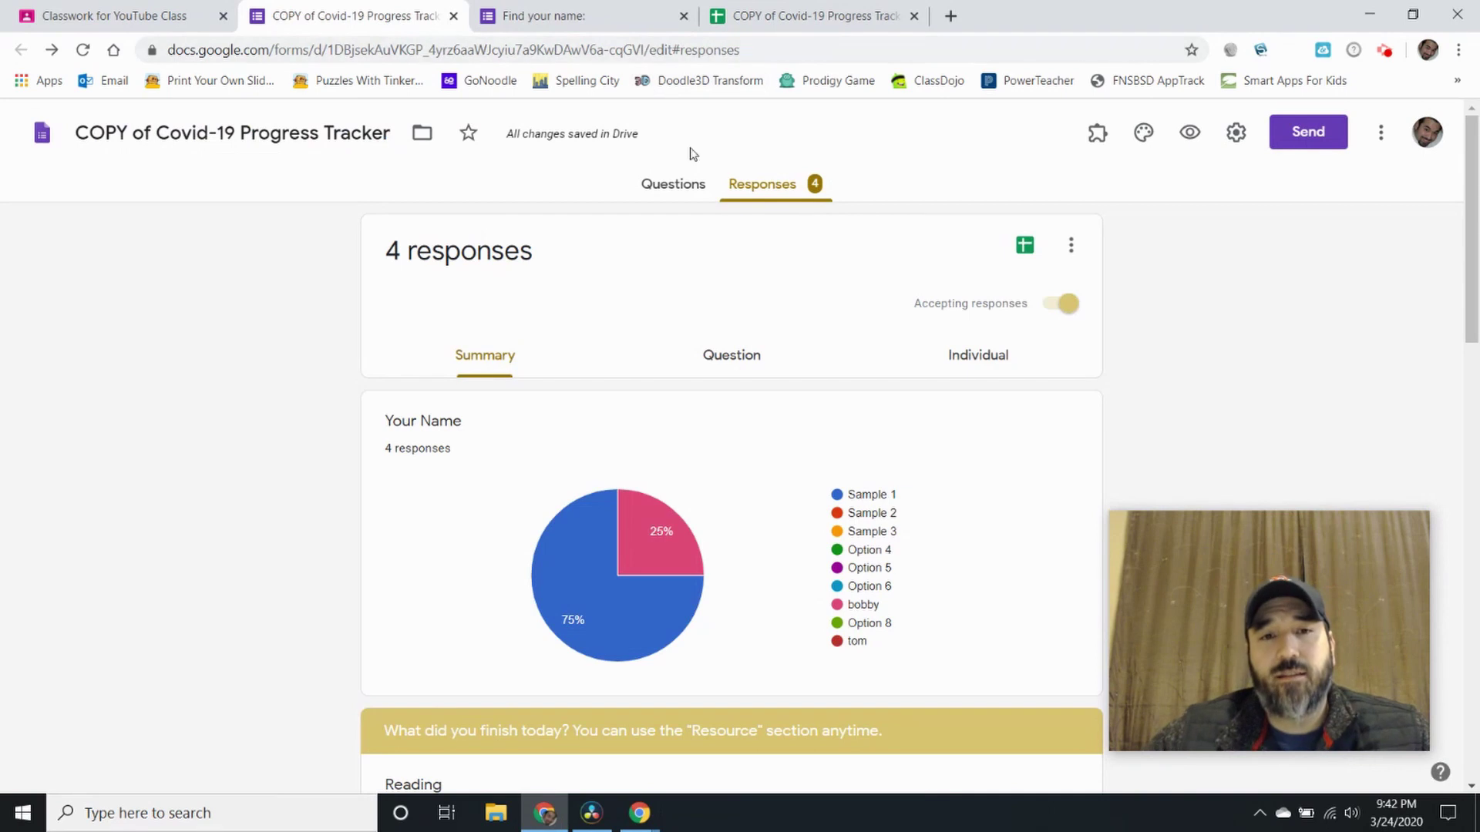
{"action": "left_click", "coordinate": [1070, 246]}
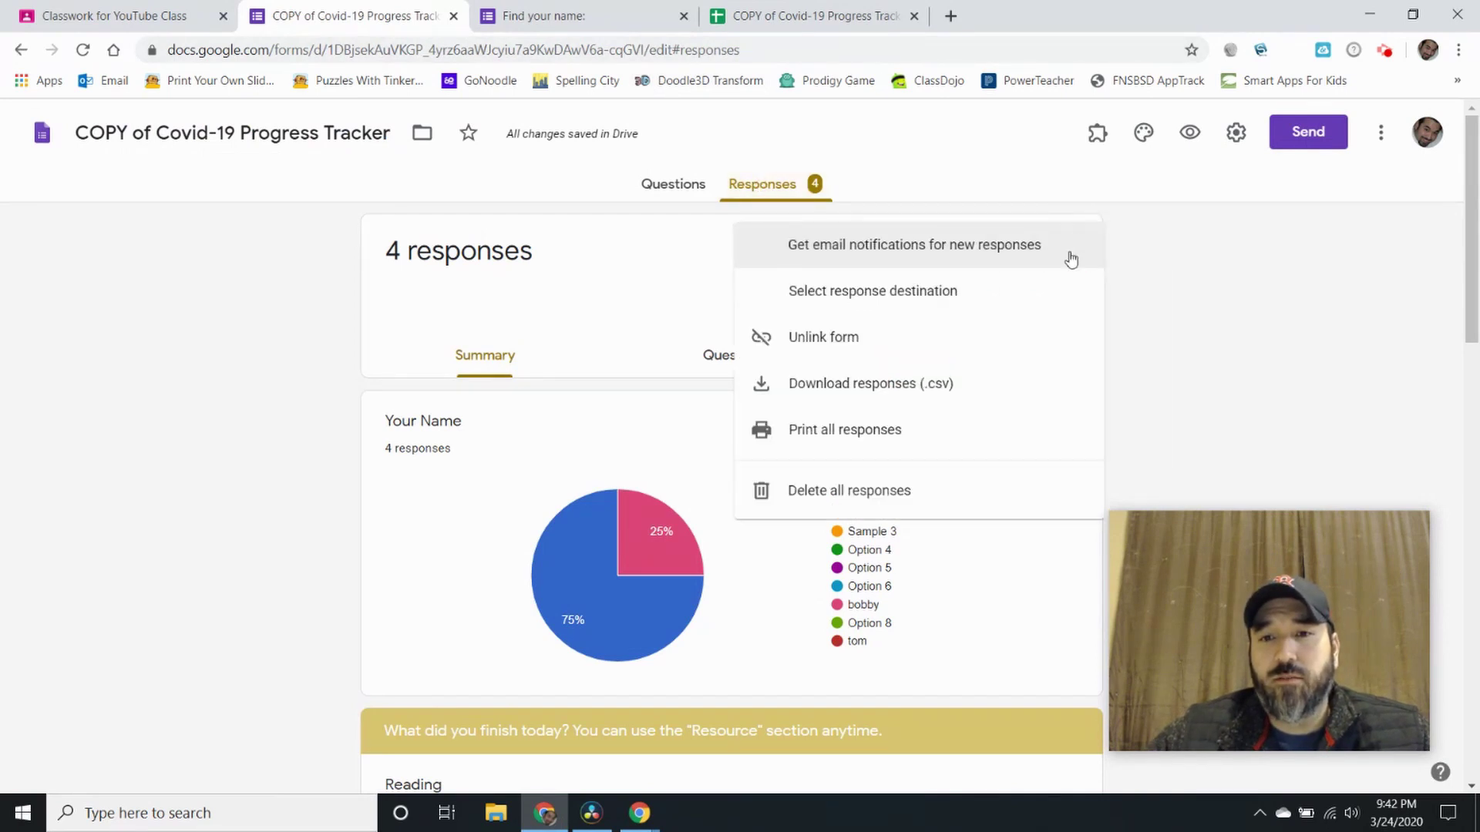
{"action": "left_click", "coordinate": [852, 500]}
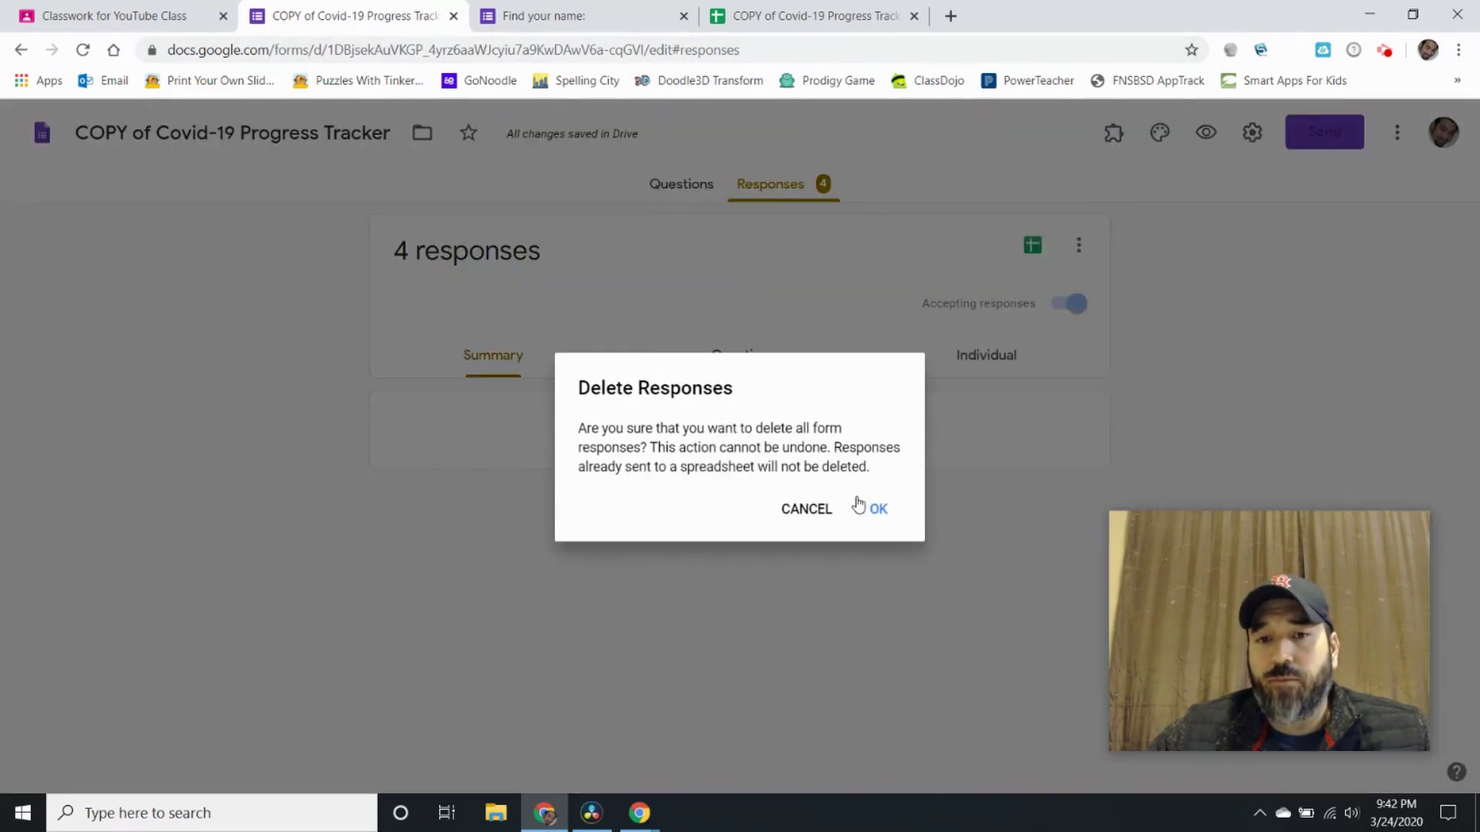
{"action": "left_click", "coordinate": [877, 504]}
{"action": "left_click", "coordinate": [747, 14]}
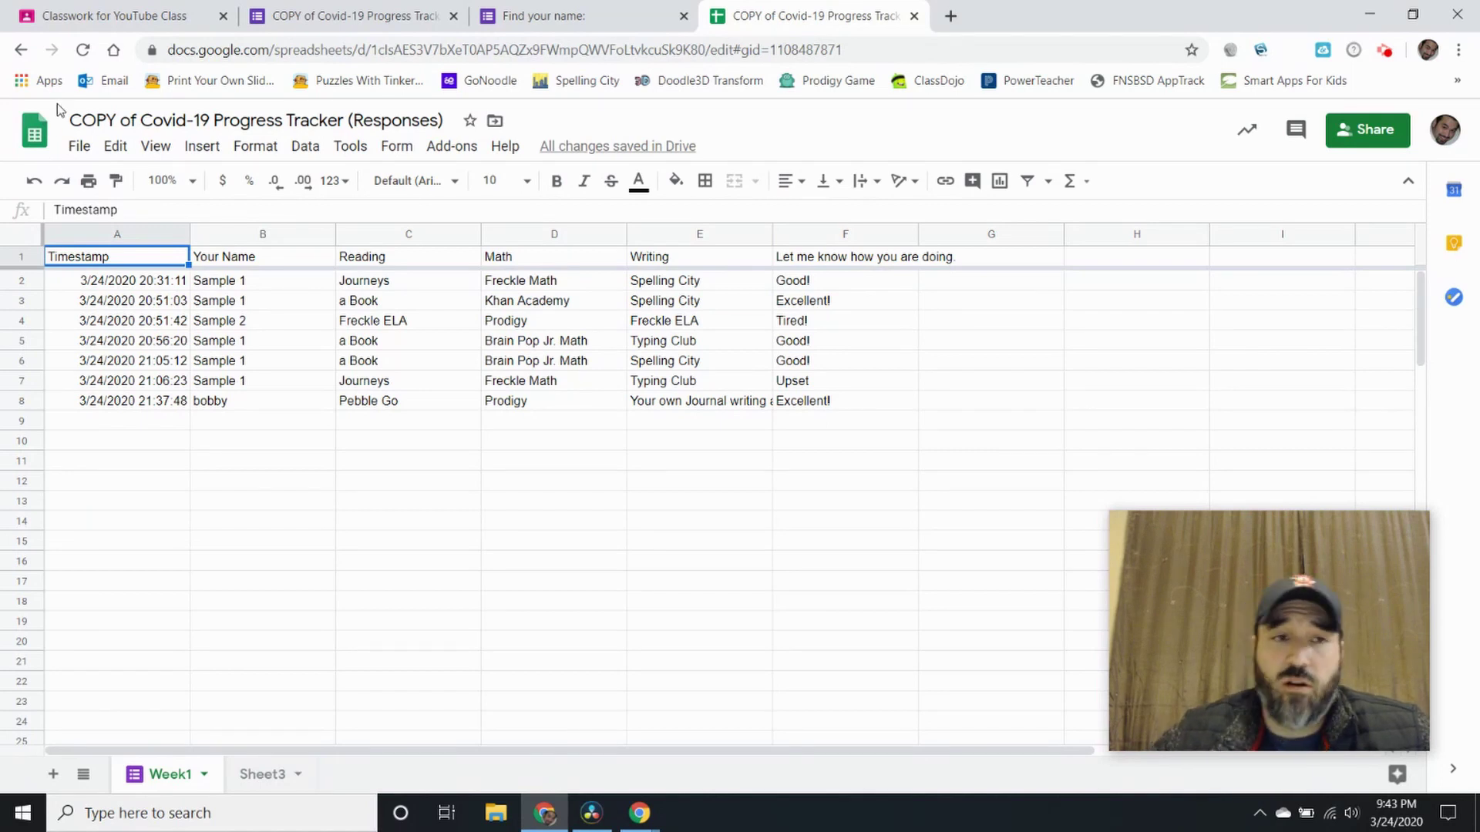
{"action": "left_click", "coordinate": [355, 16]}
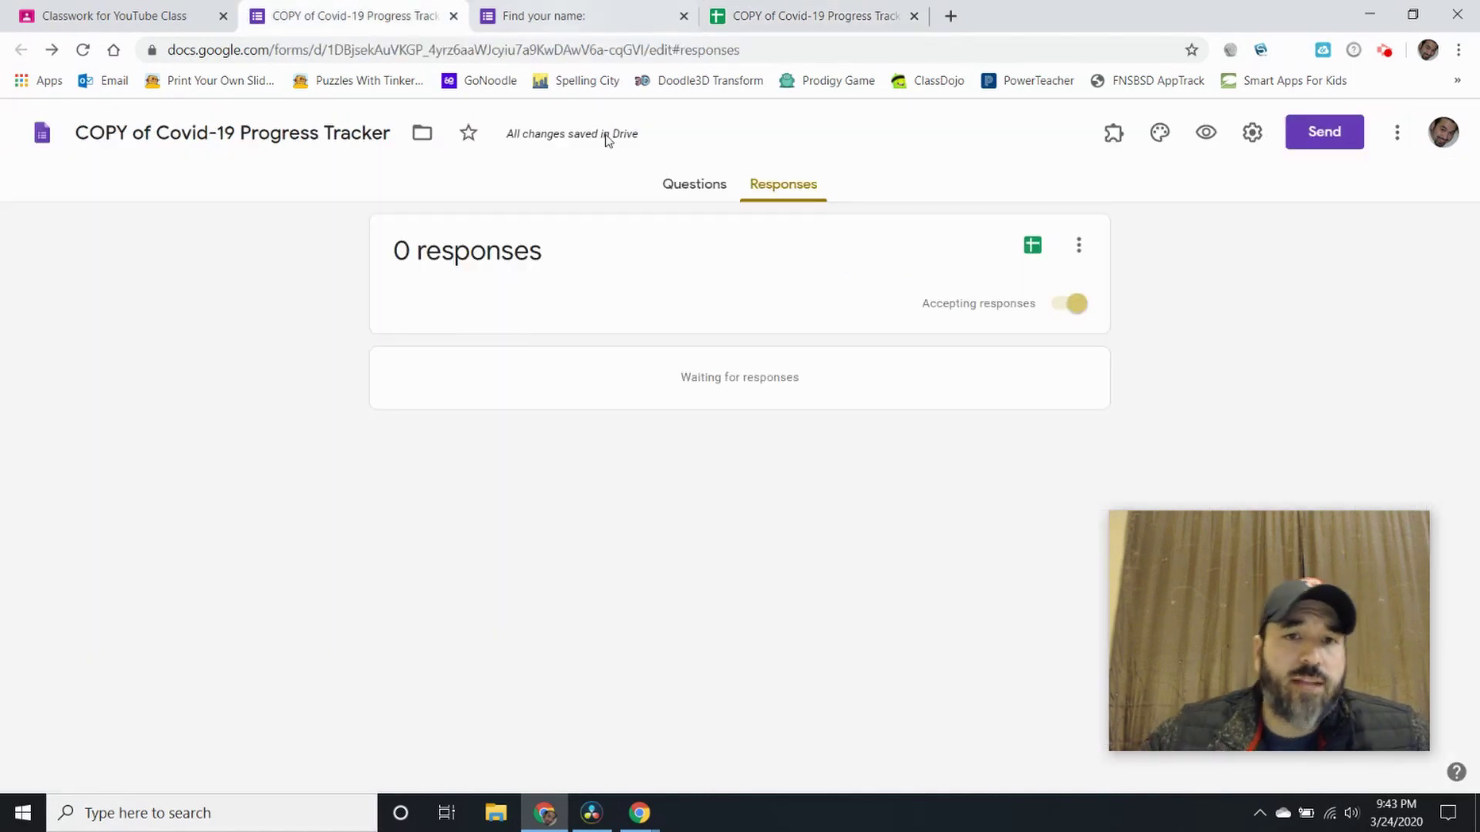
{"action": "left_click", "coordinate": [687, 187]}
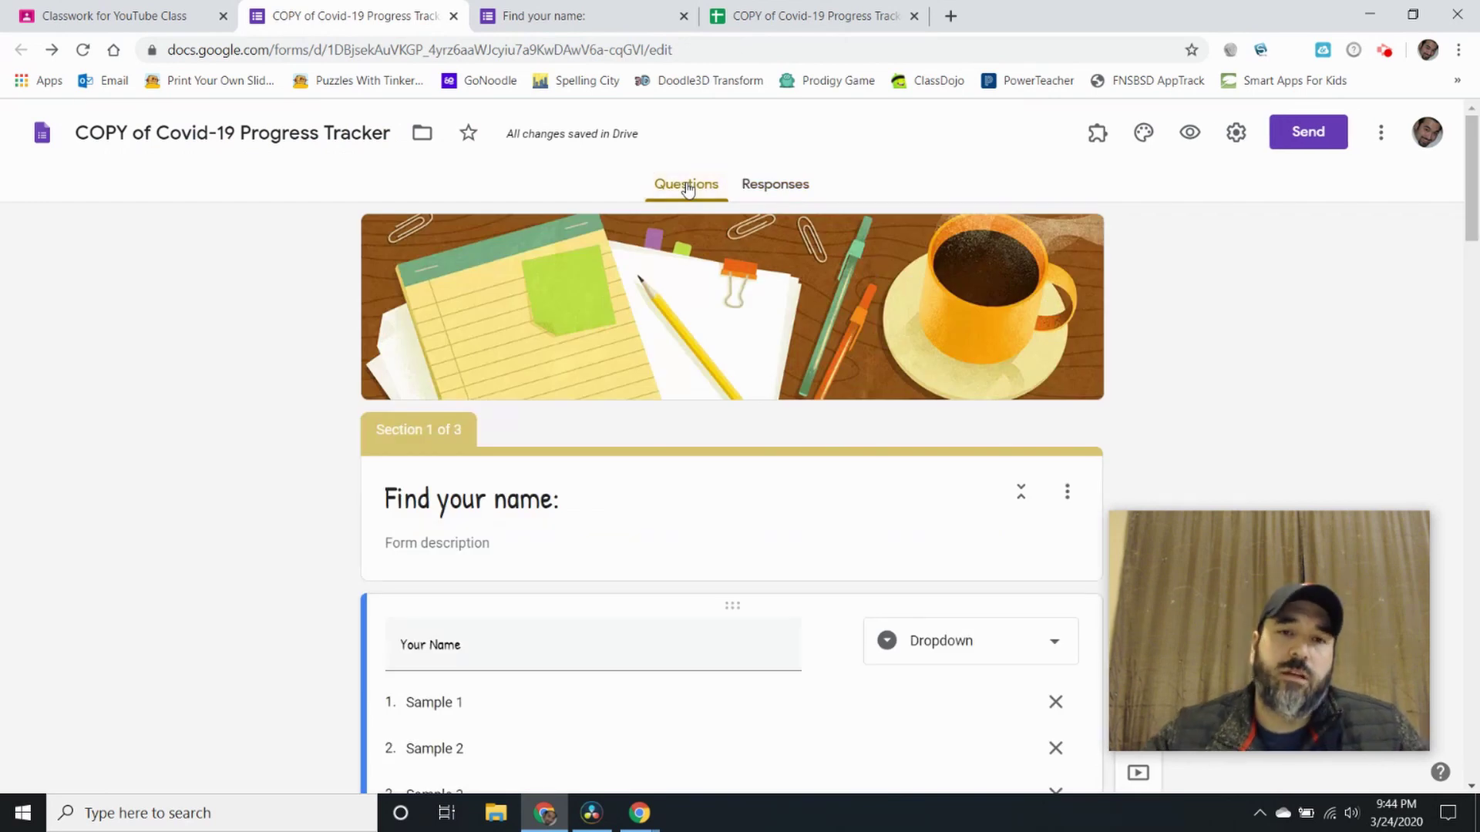